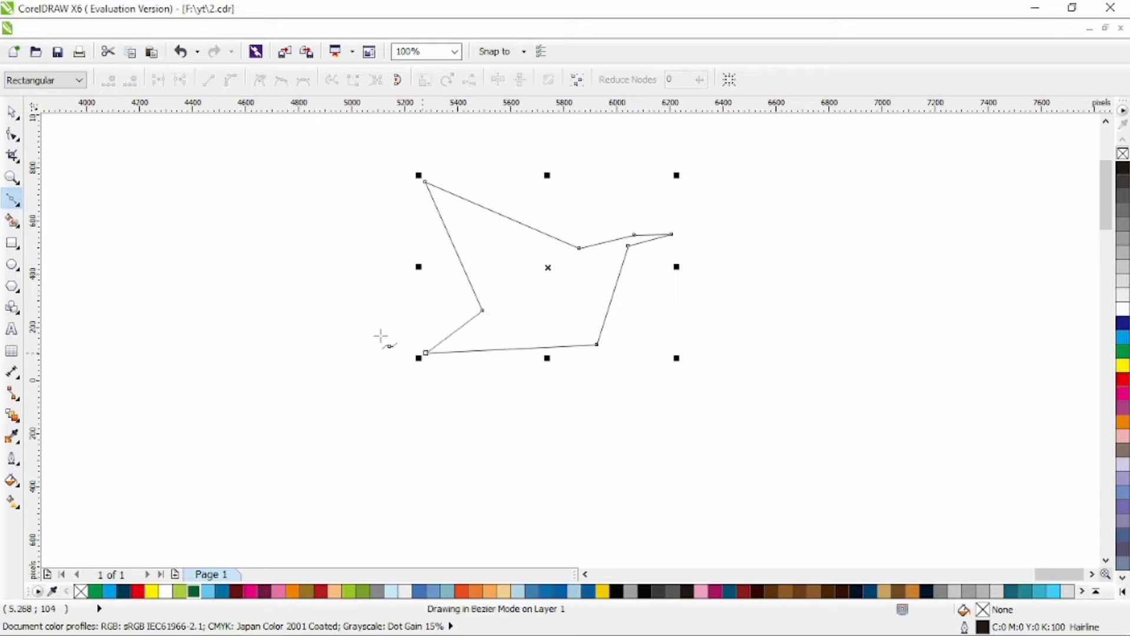
Convert the bird outline's segments to curves, smooth the belly node, and bend the wing, breast and underside into flowing curves.
{"action": "left_click", "coordinate": [12, 134]}
{"action": "left_click_drag", "start_coordinate": [426, 351], "coordinate": [405, 338]}
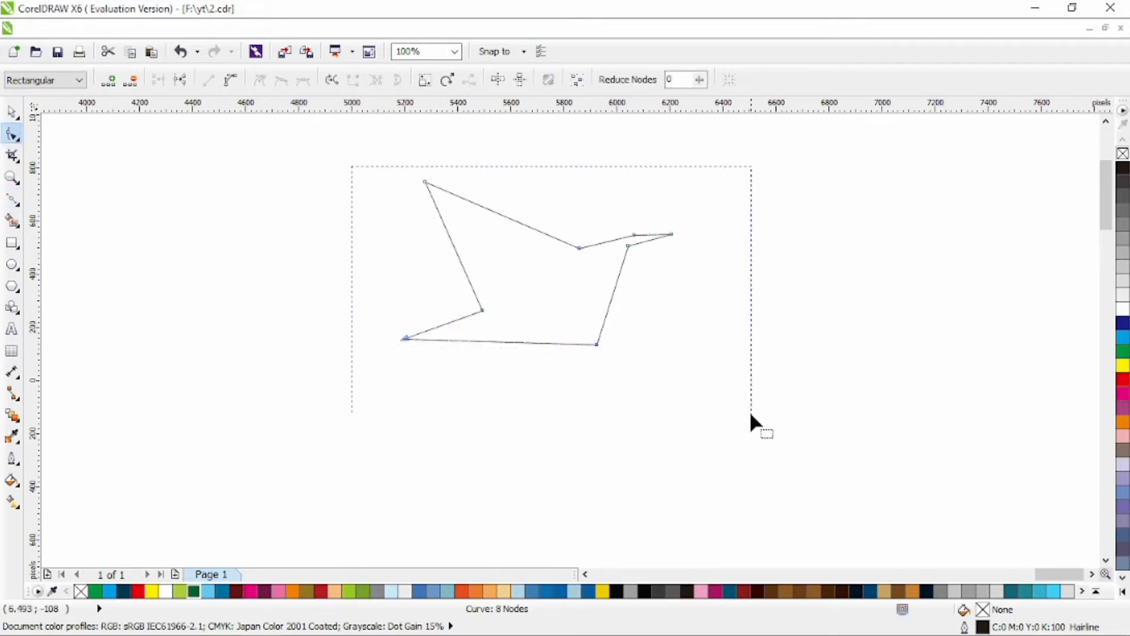
{"action": "left_click_drag", "start_coordinate": [752, 415], "coordinate": [752, 416]}
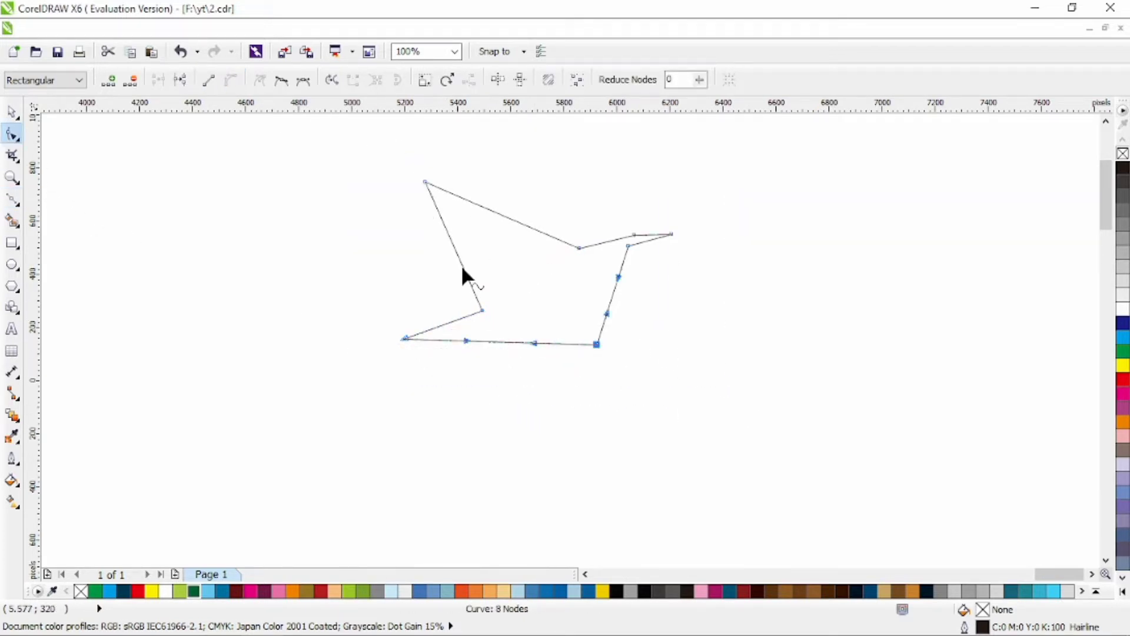
{"action": "left_click", "coordinate": [282, 80]}
{"action": "left_click_drag", "start_coordinate": [454, 250], "coordinate": [533, 235]}
{"action": "left_click", "coordinate": [596, 182]}
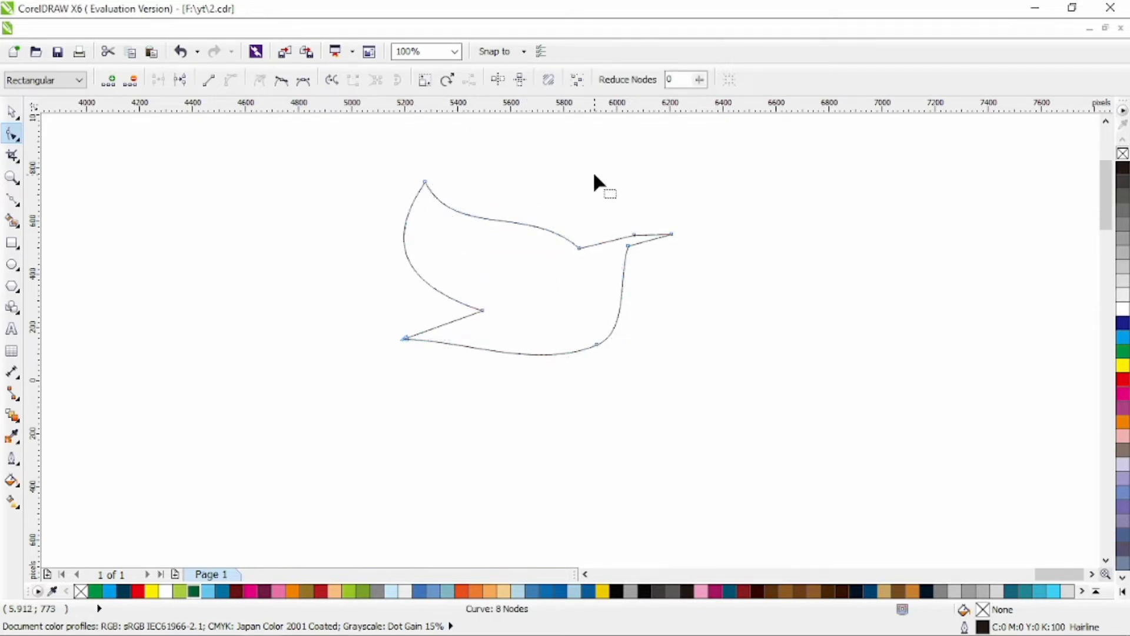
Bend the head and beak edges into rounded curves and smooth the throat node below the beak.
{"action": "left_click_drag", "start_coordinate": [608, 242], "coordinate": [635, 201]}
{"action": "left_click", "coordinate": [670, 216]}
{"action": "scroll", "coordinate": [669, 217], "scroll_direction": "up", "scroll_amount": 1}
{"action": "left_click_drag", "start_coordinate": [655, 251], "coordinate": [612, 284]}
{"action": "left_click", "coordinate": [281, 80]}
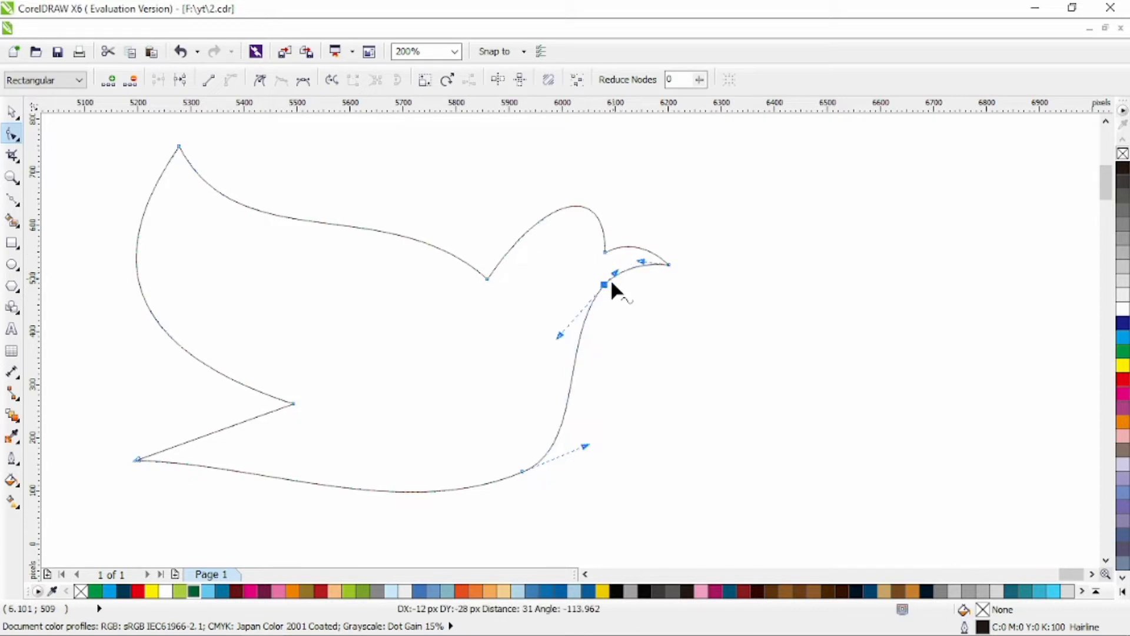
Add a node lower on the breast, delete the throat node beneath the beak, and refine the beak's curve.
{"action": "scroll", "coordinate": [639, 246], "scroll_direction": "up", "scroll_amount": 2}
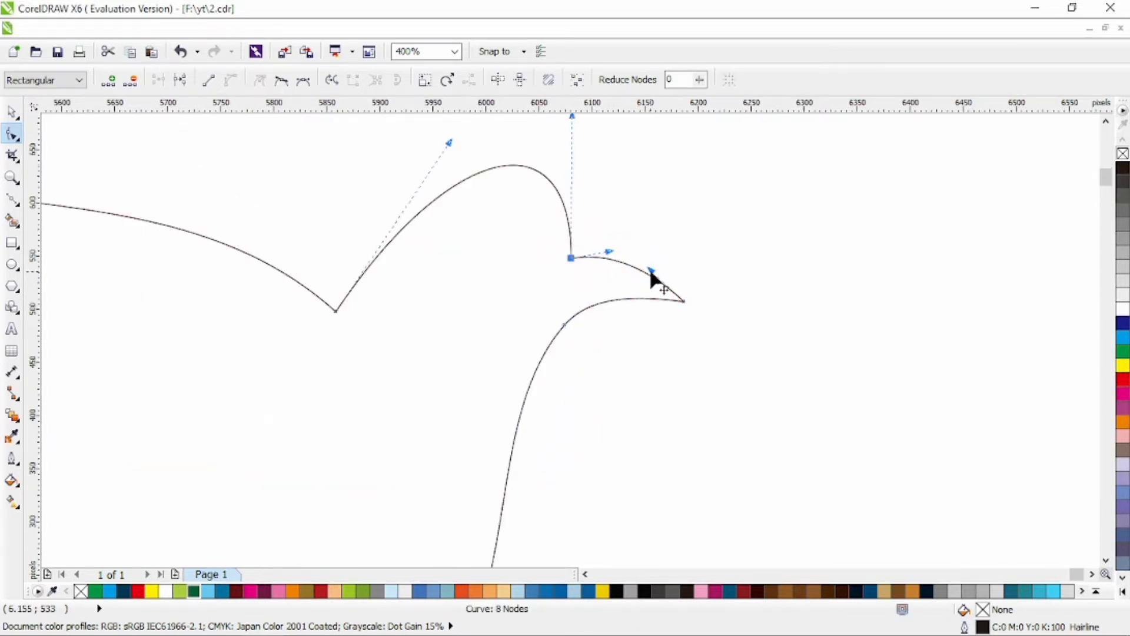
{"action": "double_click", "coordinate": [520, 419]}
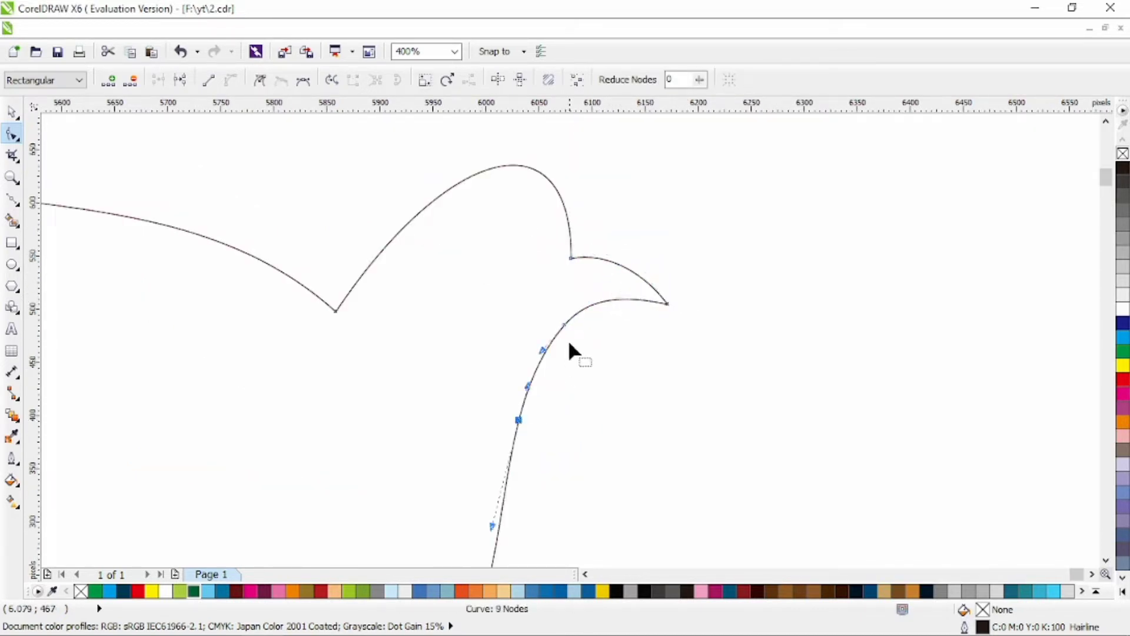
{"action": "double_click", "coordinate": [564, 324]}
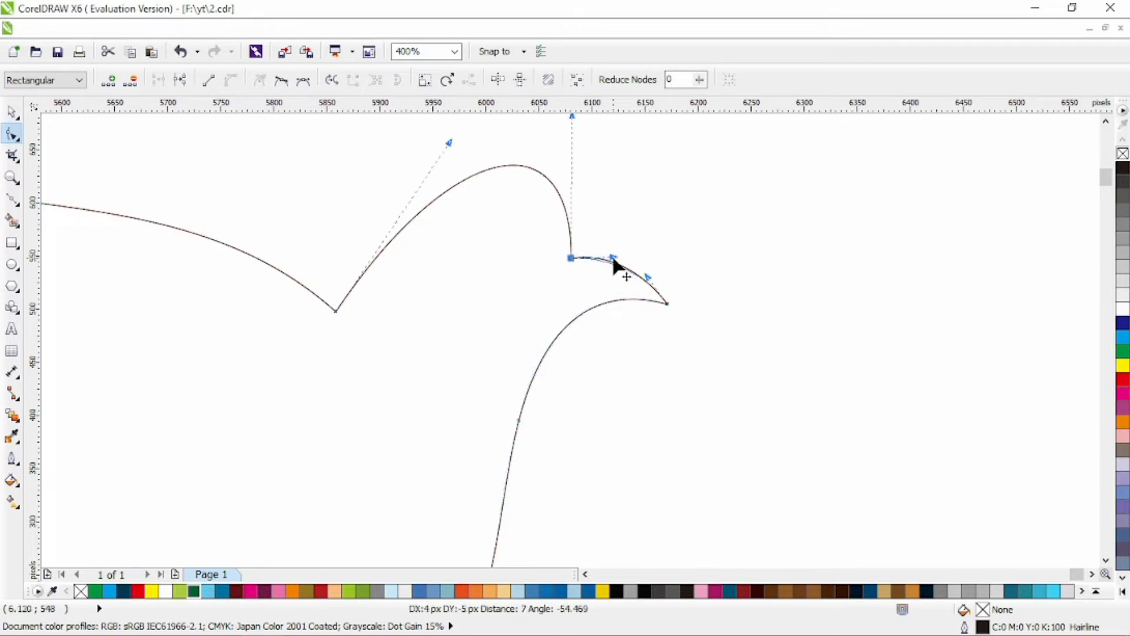
{"action": "scroll", "coordinate": [606, 231], "scroll_direction": "down", "scroll_amount": 2}
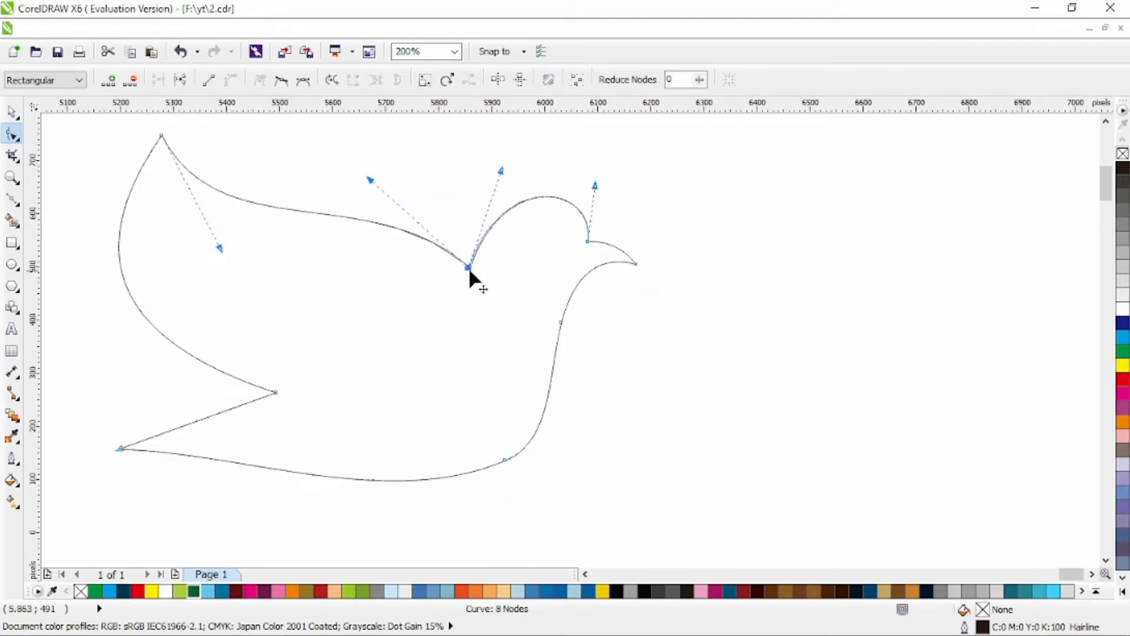
Shift the node behind the head toward the tail and move the wing tip up toward the head.
{"action": "left_click_drag", "start_coordinate": [469, 268], "coordinate": [443, 273]}
{"action": "left_click_drag", "start_coordinate": [476, 176], "coordinate": [485, 172]}
{"action": "scroll", "coordinate": [430, 232], "scroll_direction": "down", "scroll_amount": 1}
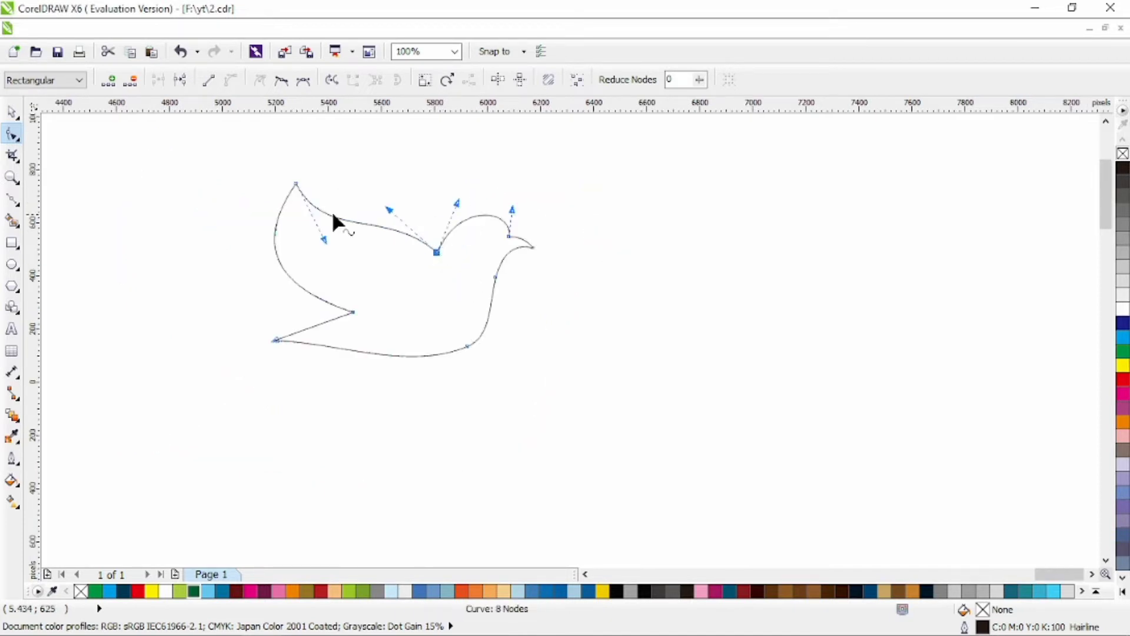
{"action": "left_click_drag", "start_coordinate": [296, 183], "coordinate": [325, 175]}
{"action": "left_click", "coordinate": [377, 203]}
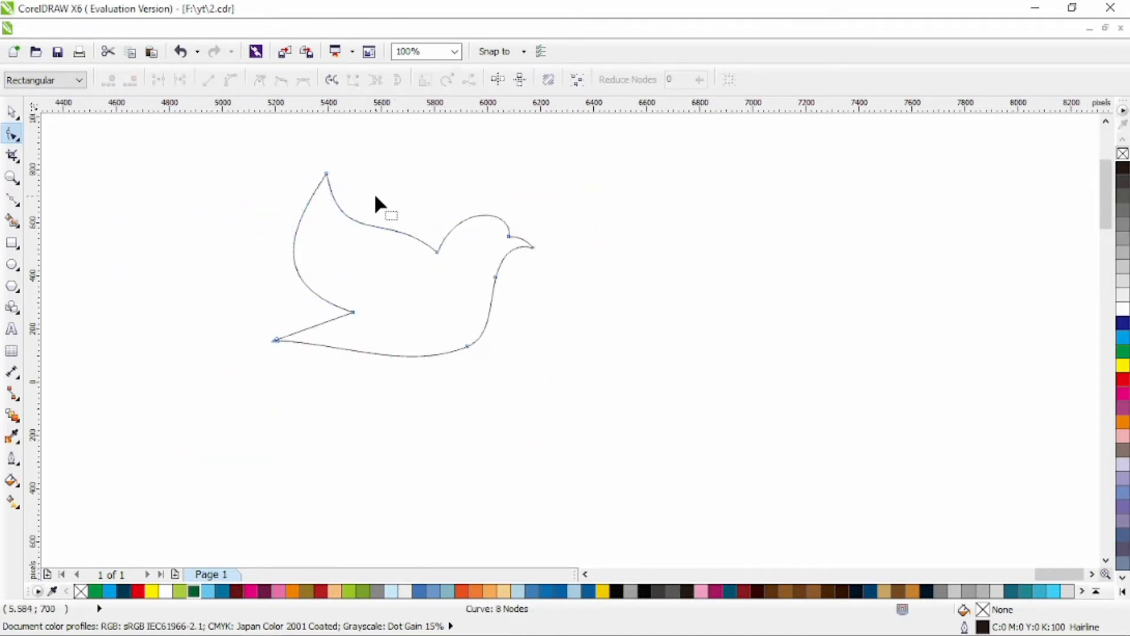
Refine the wing's edge curves, move the tail tip slightly outward and bow both tail edges.
{"action": "left_click", "coordinate": [437, 252]}
{"action": "left_click_drag", "start_coordinate": [340, 246], "coordinate": [302, 209]}
{"action": "left_click_drag", "start_coordinate": [273, 283], "coordinate": [292, 274]}
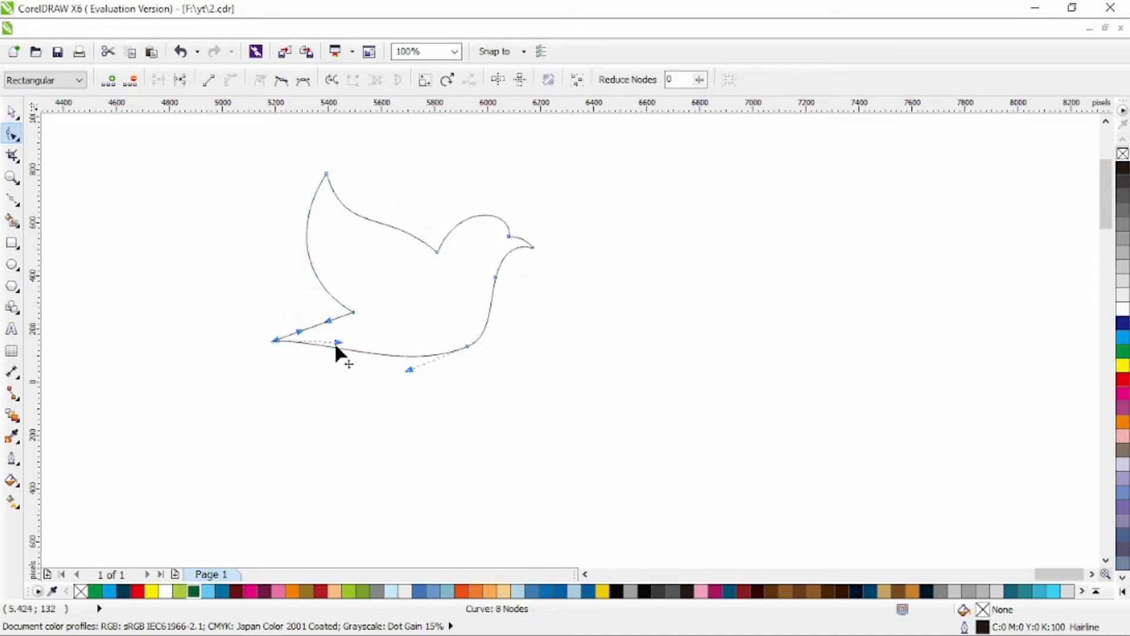
{"action": "left_click_drag", "start_coordinate": [335, 346], "coordinate": [307, 360]}
{"action": "left_click_drag", "start_coordinate": [443, 326], "coordinate": [488, 372]}
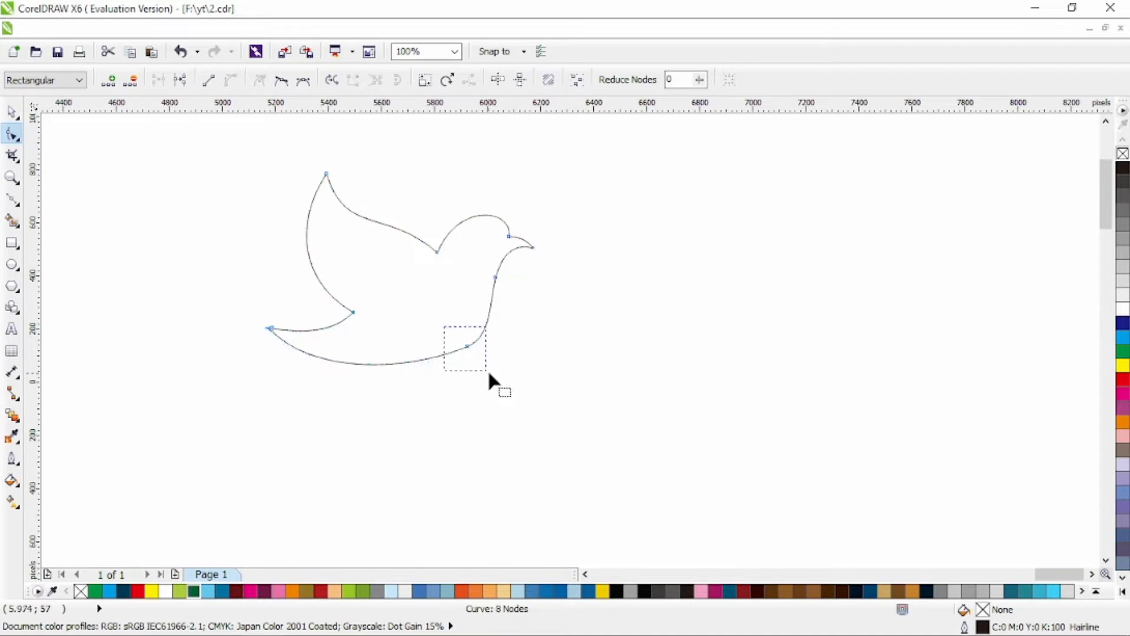
Delete the belly node, round the breast into one continuous sweep, and move the bird down and to the right.
{"action": "double_click", "coordinate": [468, 346]}
{"action": "left_click_drag", "start_coordinate": [478, 268], "coordinate": [503, 293]}
{"action": "left_click", "coordinate": [13, 113]}
{"action": "left_click_drag", "start_coordinate": [411, 245], "coordinate": [470, 293]}
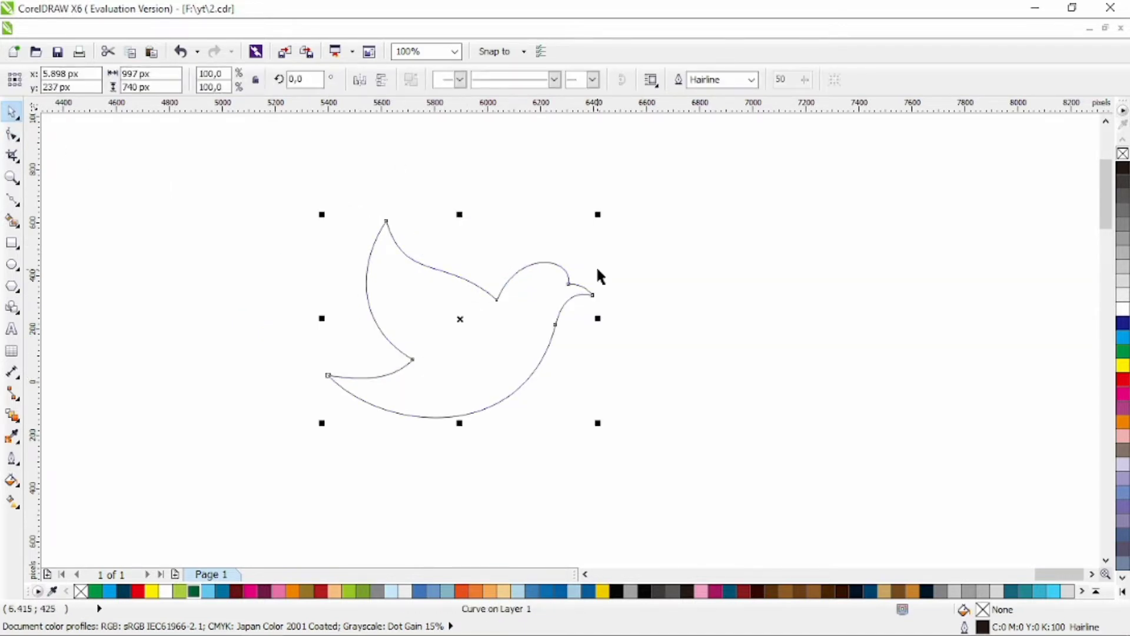
Move the wing tip slightly toward the tail and adjust the curve along the bird's back.
{"action": "key", "text": "F10"}
{"action": "left_click_drag", "start_coordinate": [386, 220], "coordinate": [378, 222]}
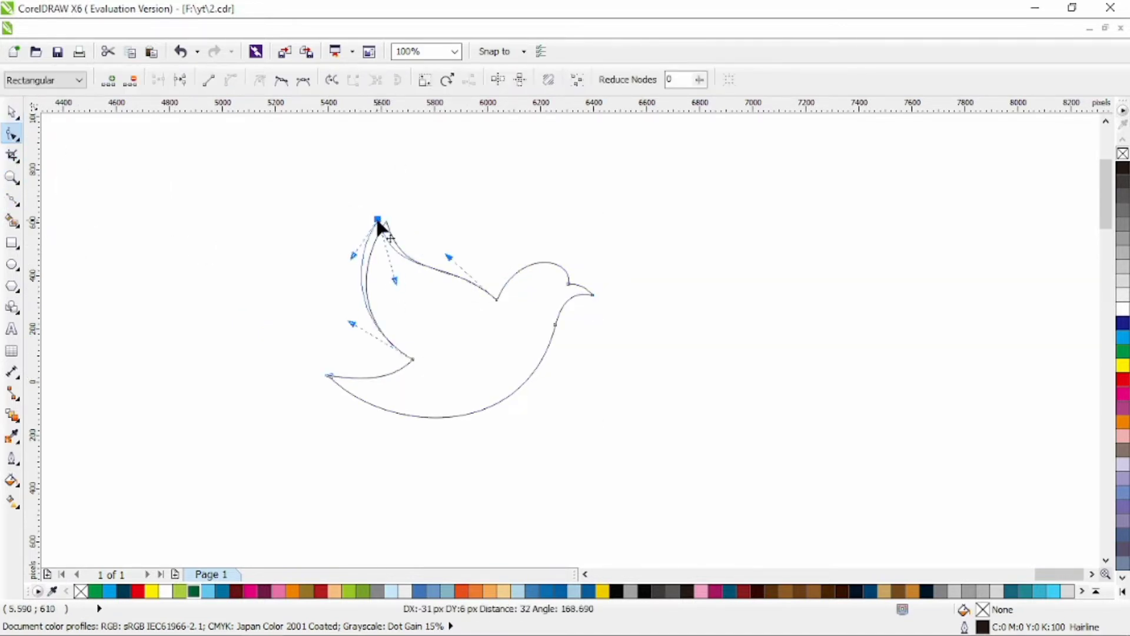
{"action": "left_click_drag", "start_coordinate": [449, 257], "coordinate": [452, 257]}
Draw a closed triangle for the second wing, rising above the bird's back with its base inside the body.
{"action": "left_click", "coordinate": [12, 200]}
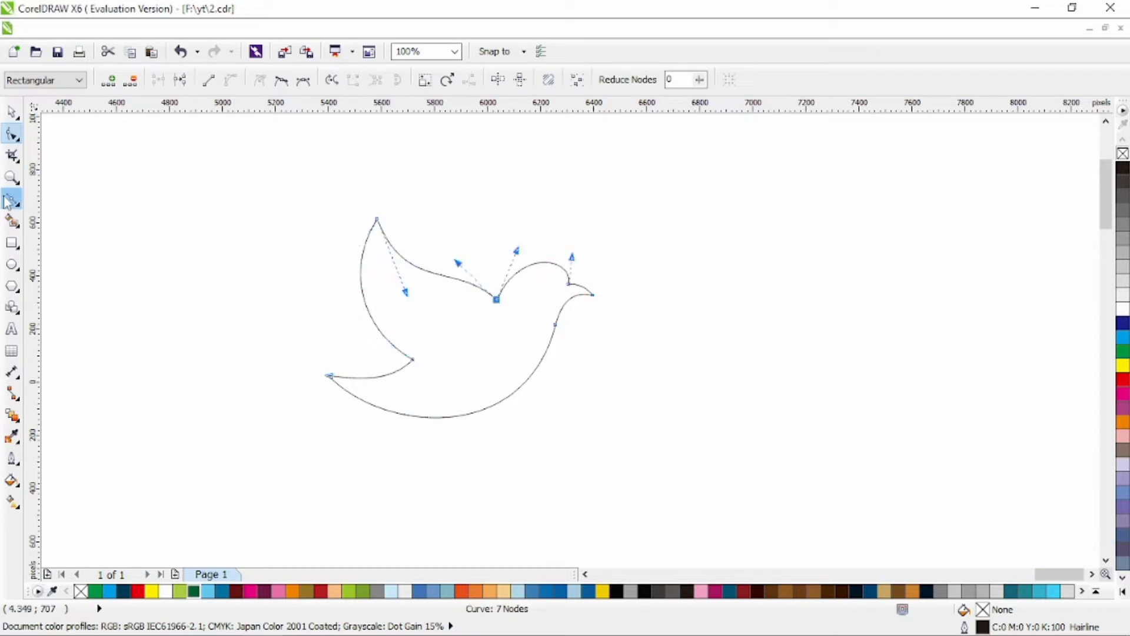
{"action": "left_click", "coordinate": [513, 309]}
{"action": "left_click", "coordinate": [447, 200]}
{"action": "left_click", "coordinate": [420, 328]}
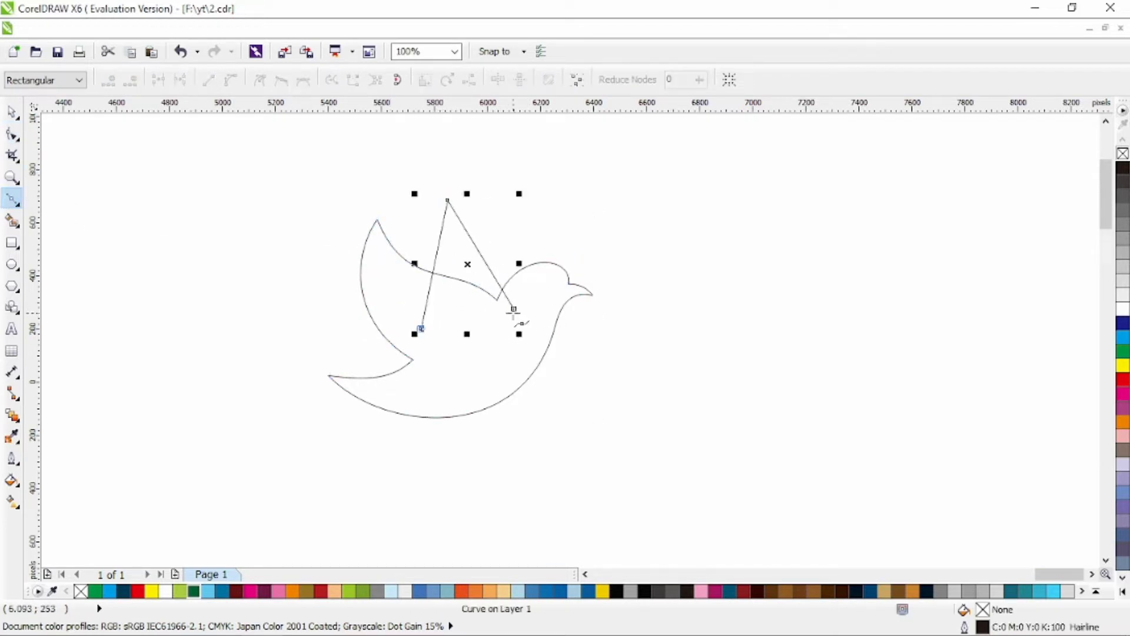
{"action": "left_click", "coordinate": [513, 309]}
Convert the second wing's edges to curves and bend its two long sides to match the first wing.
{"action": "left_click", "coordinate": [12, 135]}
{"action": "left_click_drag", "start_coordinate": [328, 198], "coordinate": [569, 326]}
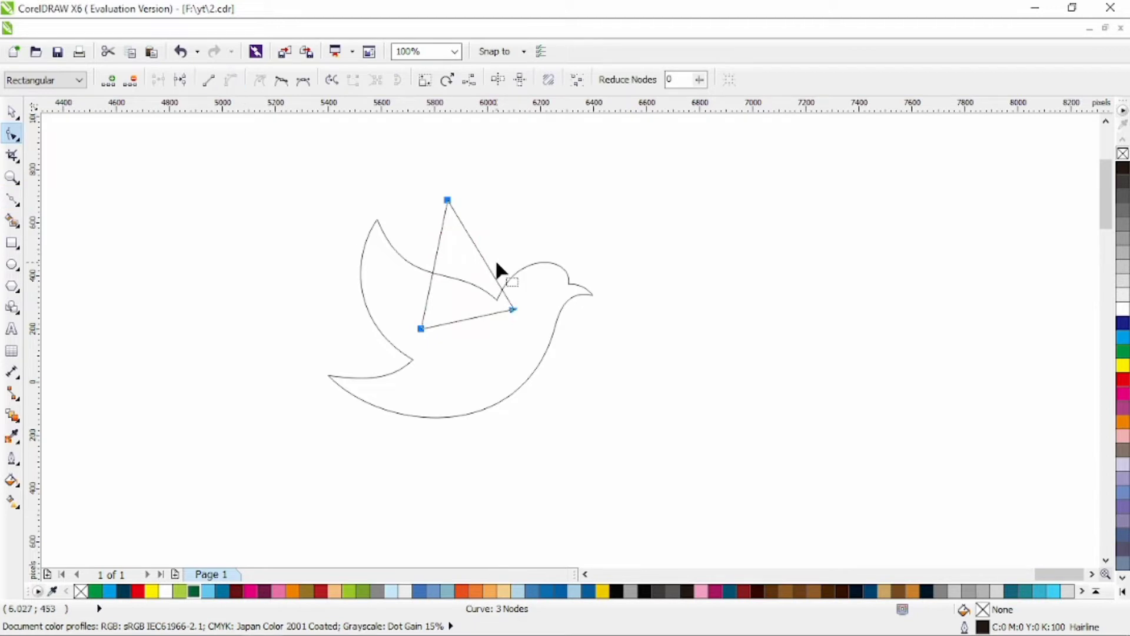
{"action": "left_click_drag", "start_coordinate": [491, 262], "coordinate": [423, 248]}
{"action": "left_click_drag", "start_coordinate": [426, 187], "coordinate": [483, 234]}
{"action": "left_click_drag", "start_coordinate": [478, 236], "coordinate": [450, 264]}
{"action": "left_click", "coordinate": [11, 112]}
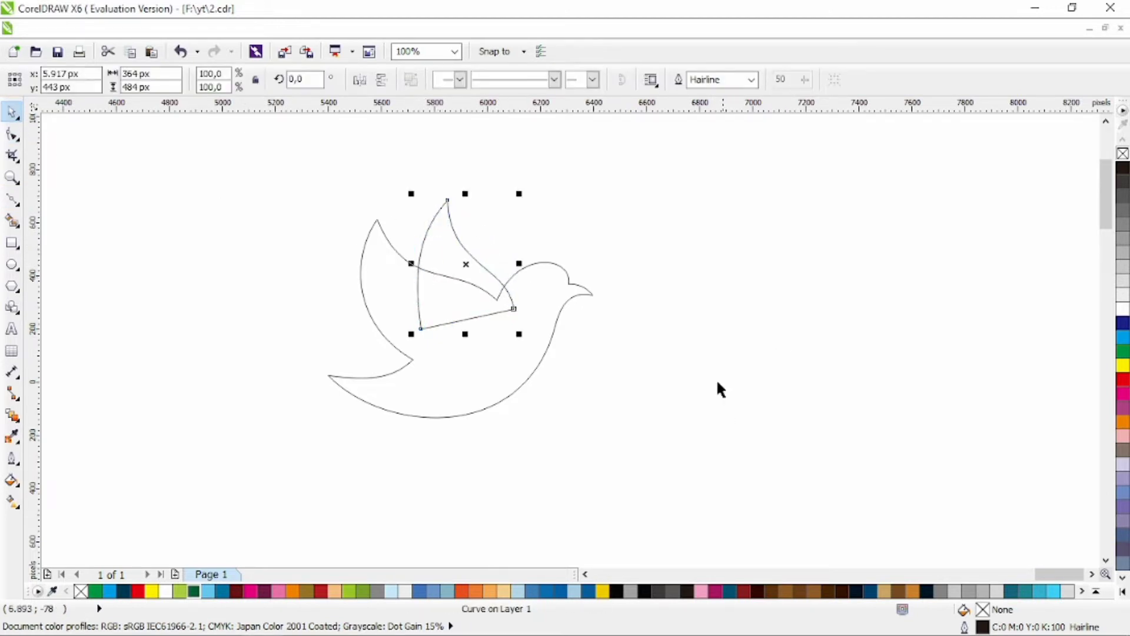
Fill the bird's body and the second wing with white.
{"action": "left_click_drag", "start_coordinate": [701, 164], "coordinate": [272, 423]}
{"action": "left_click", "coordinate": [1122, 308]}
{"action": "left_click", "coordinate": [792, 392]}
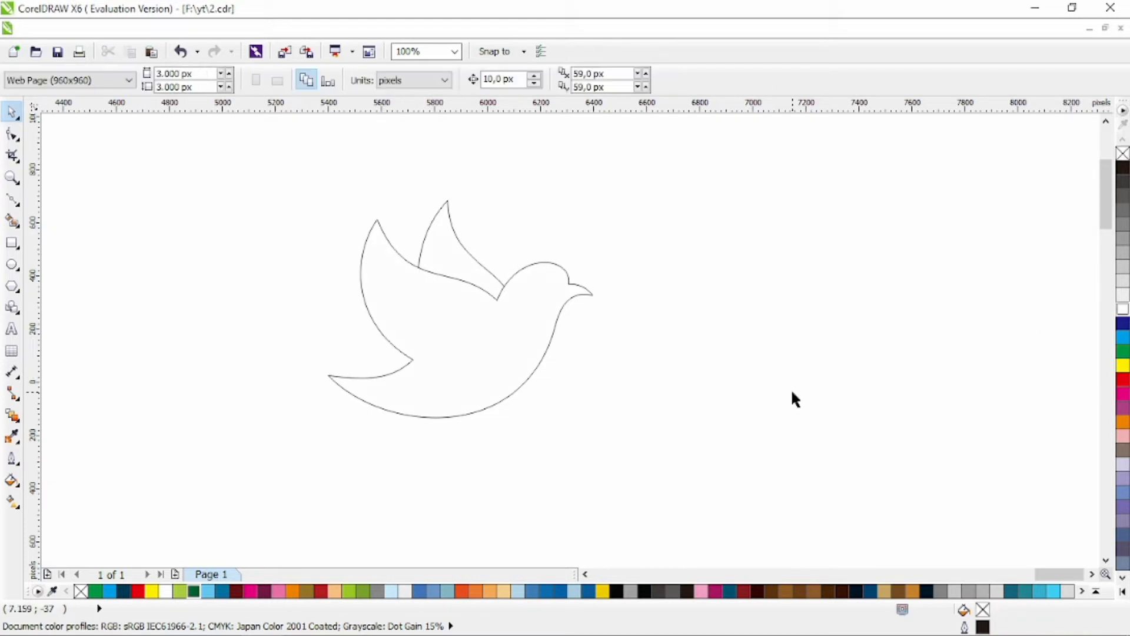
Draw a circle about 31 px in diameter on the bird's head for the eye.
{"action": "left_click", "coordinate": [12, 264]}
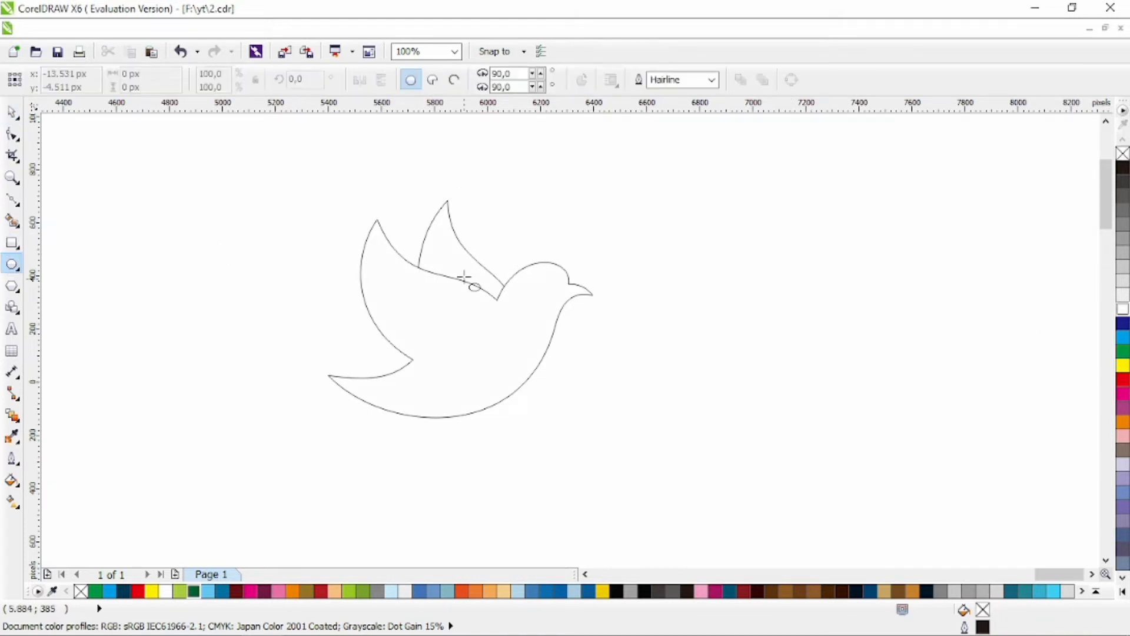
{"action": "scroll", "coordinate": [555, 262], "scroll_direction": "up", "scroll_amount": 1}
{"action": "left_click_drag", "start_coordinate": [545, 267], "coordinate": [561, 283]}
{"action": "left_click", "coordinate": [12, 112]}
{"action": "left_click", "coordinate": [539, 167]}
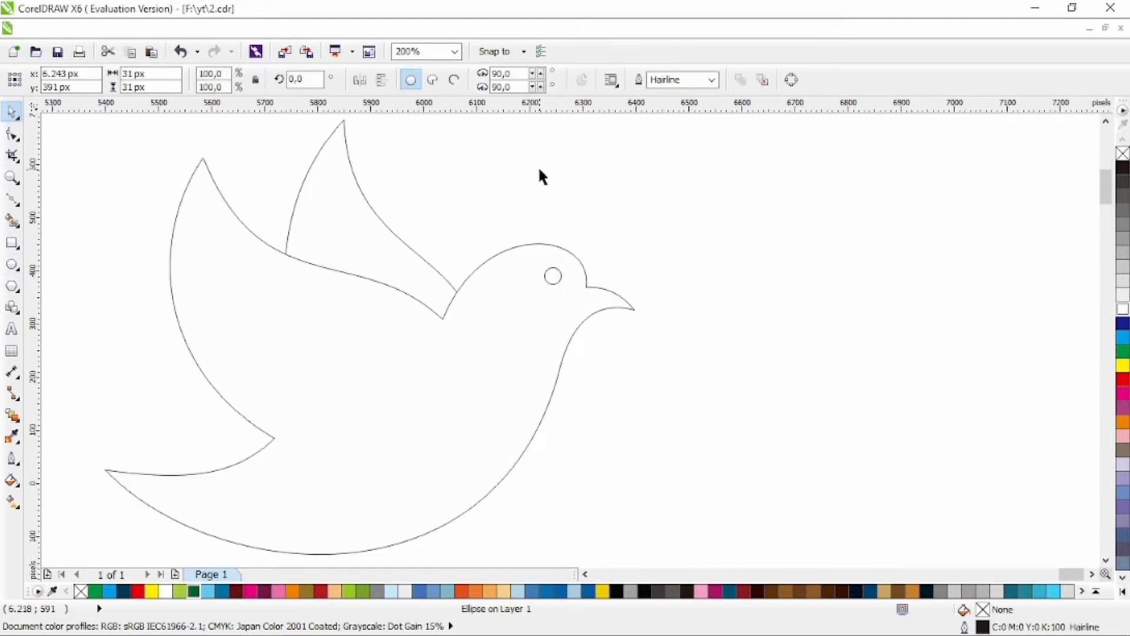
Set the outline width of the bird's body to 2.0 mm after trying 1.0 mm and 3.0 mm.
{"action": "scroll", "coordinate": [642, 230], "scroll_direction": "down", "scroll_amount": 1}
{"action": "scroll", "coordinate": [599, 260], "scroll_direction": "up", "scroll_amount": 2}
{"action": "left_click", "coordinate": [577, 333]}
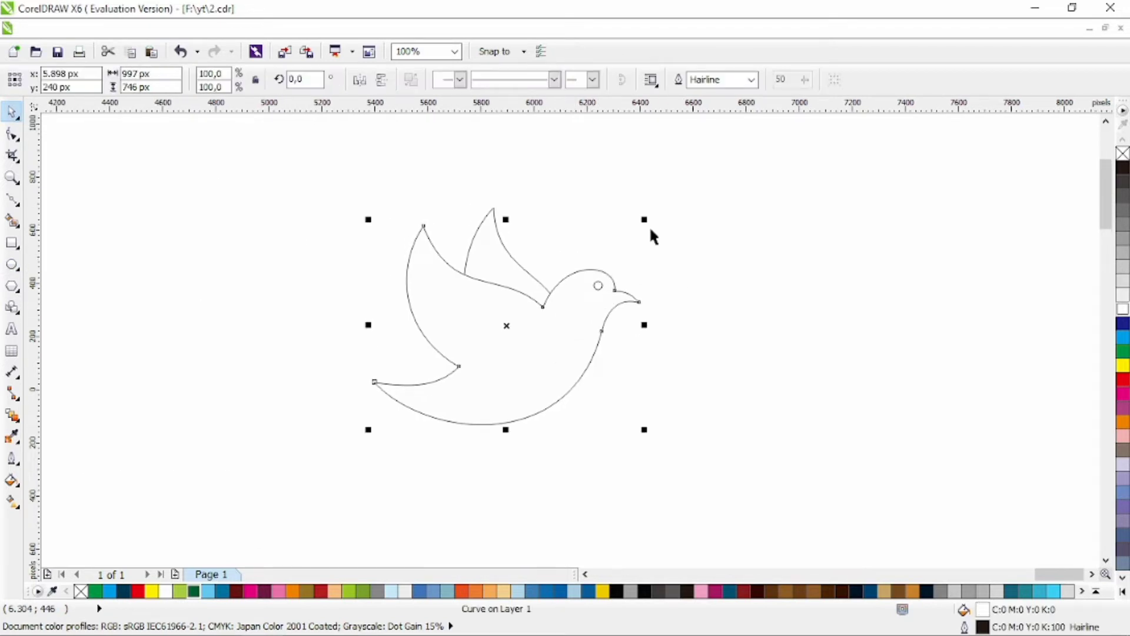
{"action": "left_click", "coordinate": [752, 82]}
{"action": "left_click", "coordinate": [706, 170]}
{"action": "left_click", "coordinate": [752, 80]}
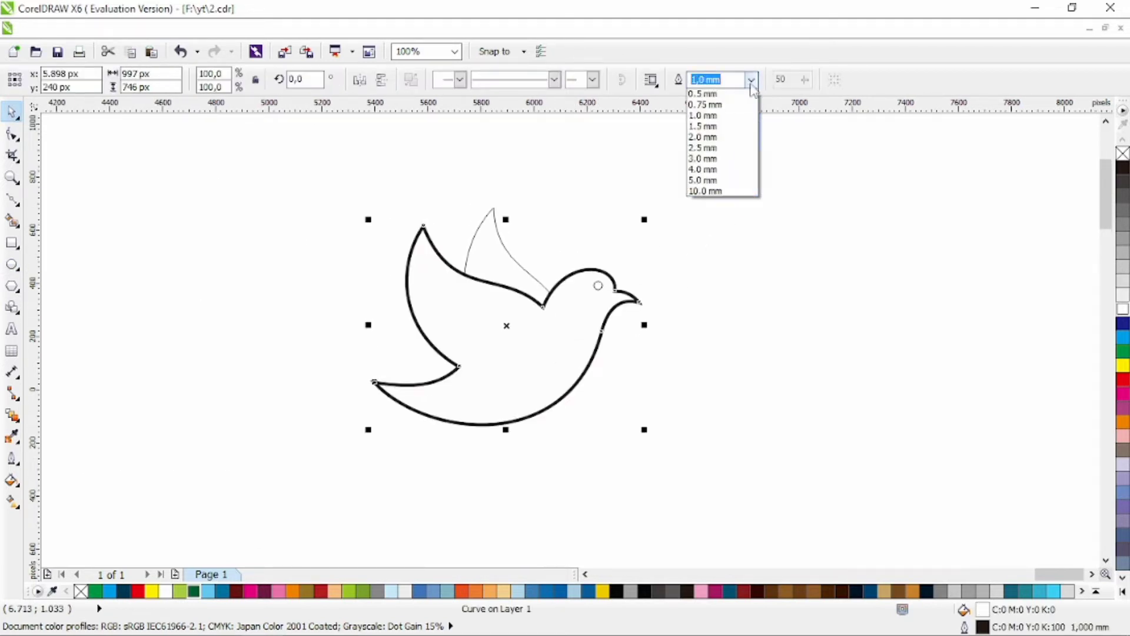
{"action": "left_click", "coordinate": [710, 214]}
{"action": "left_click", "coordinate": [751, 80]}
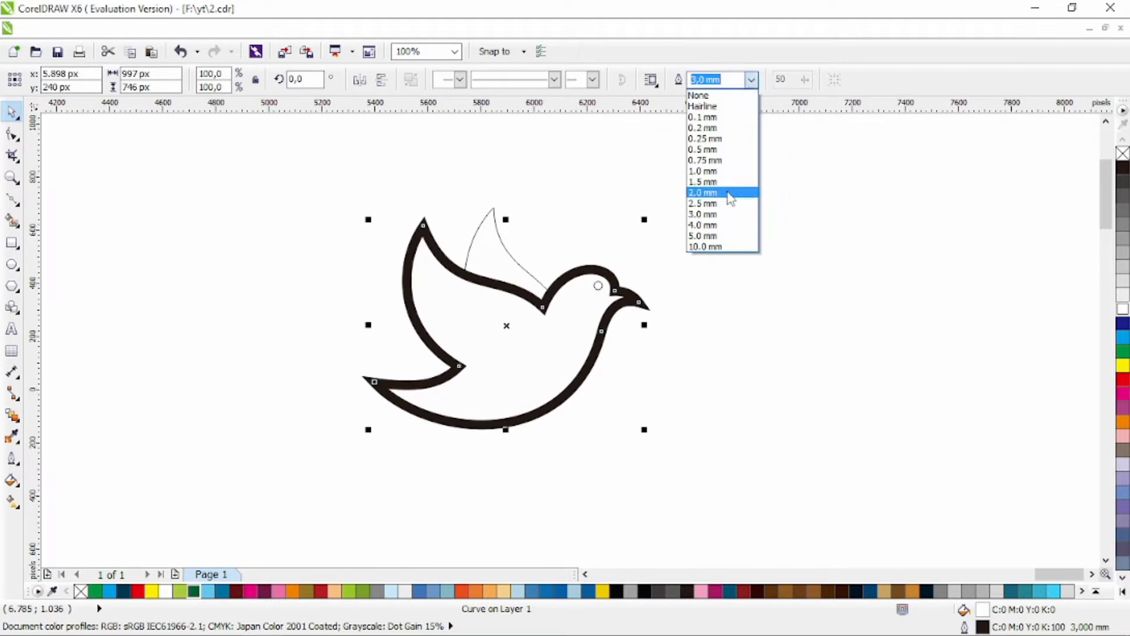
{"action": "left_click", "coordinate": [758, 233]}
Set the second wing's outline width to 2.0 mm.
{"action": "left_click", "coordinate": [546, 272]}
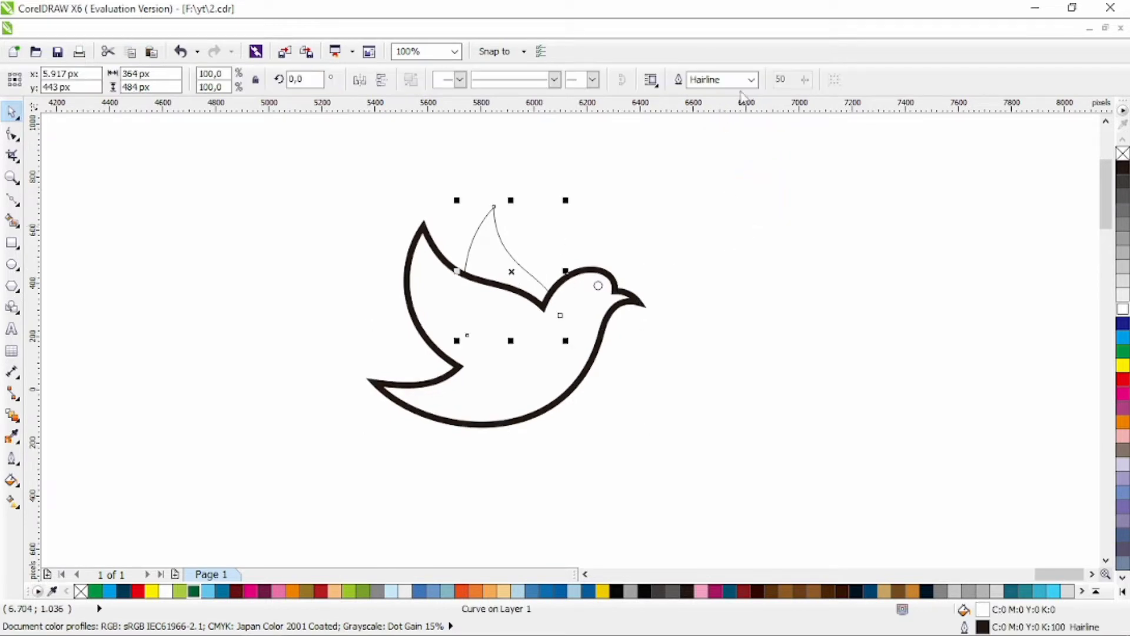
{"action": "left_click", "coordinate": [751, 80]}
{"action": "left_click", "coordinate": [730, 193]}
Reshape the beak by extending its tip outward and refining the curve along its upper edge.
{"action": "scroll", "coordinate": [628, 311], "scroll_direction": "up", "scroll_amount": 2}
{"action": "key", "text": "F10"}
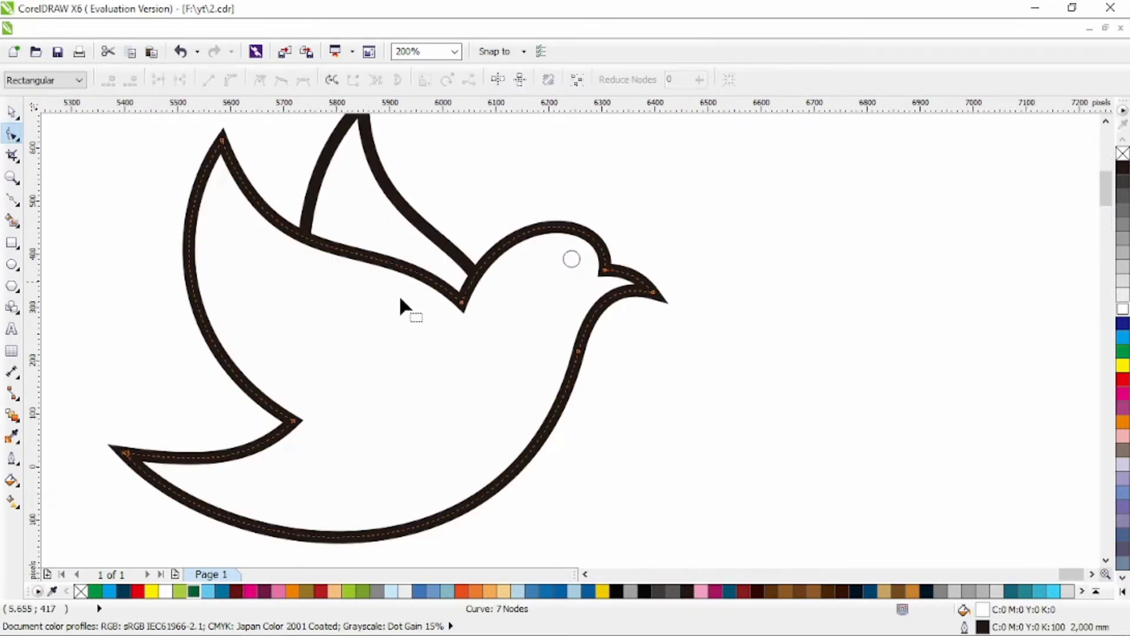
{"action": "left_click", "coordinate": [653, 292]}
{"action": "scroll", "coordinate": [630, 296], "scroll_direction": "up", "scroll_amount": 1}
{"action": "left_click_drag", "start_coordinate": [599, 270], "coordinate": [674, 274]}
{"action": "left_click_drag", "start_coordinate": [624, 243], "coordinate": [616, 248]}
{"action": "left_click_drag", "start_coordinate": [674, 289], "coordinate": [682, 265]}
{"action": "key", "text": "ctrl+z"}
{"action": "left_click_drag", "start_coordinate": [616, 248], "coordinate": [611, 239]}
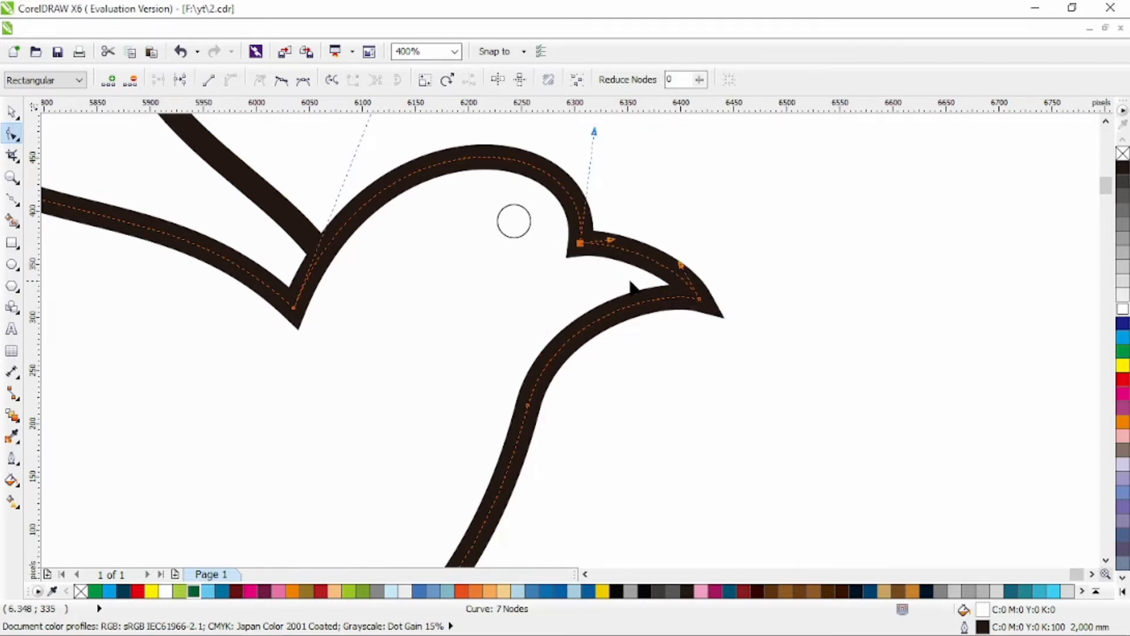
{"action": "scroll", "coordinate": [629, 281], "scroll_direction": "down", "scroll_amount": 2}
{"action": "left_click", "coordinate": [12, 111]}
Draw a closed two-node shape sloping across the bird's lower body and convert it to an editable curve.
{"action": "left_click", "coordinate": [12, 201]}
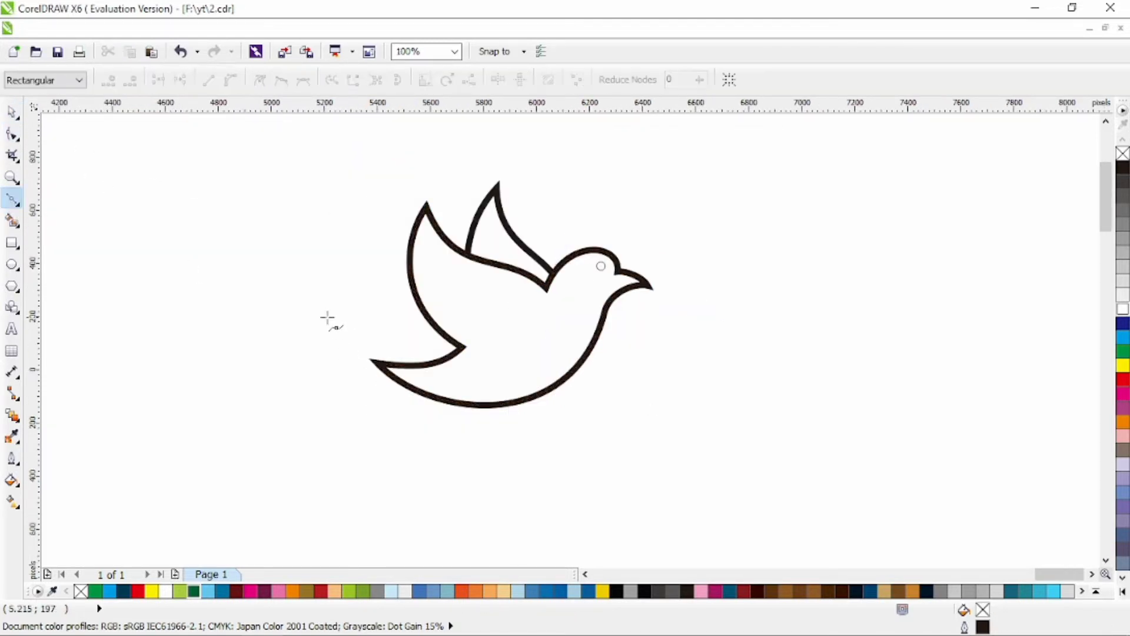
{"action": "left_click", "coordinate": [757, 399]}
{"action": "left_click", "coordinate": [284, 307]}
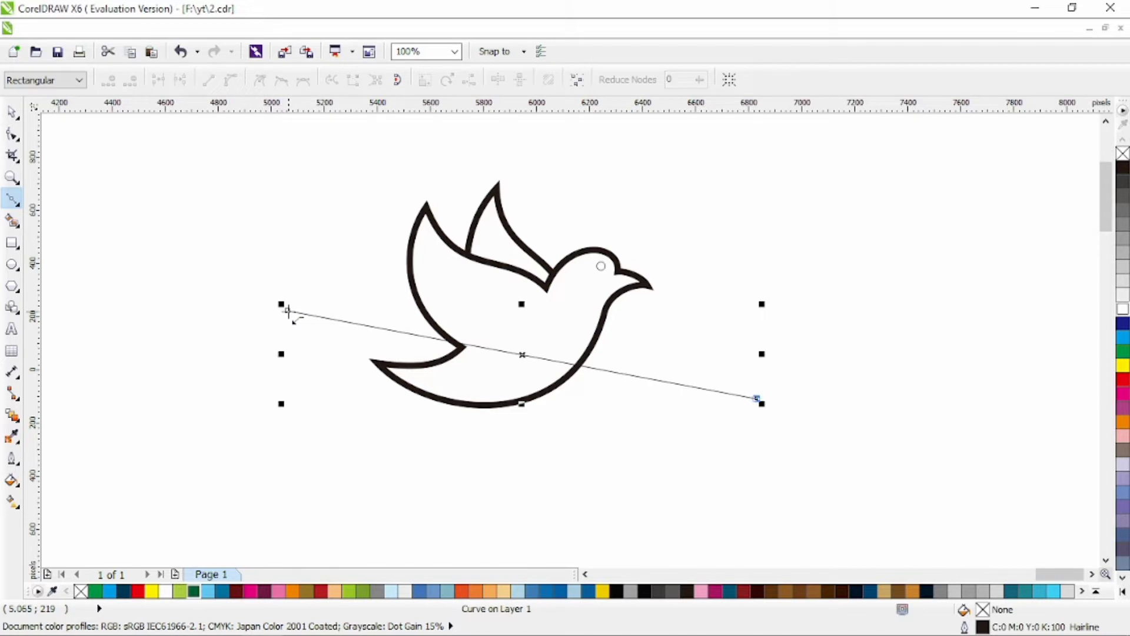
{"action": "key", "text": "F10"}
{"action": "left_click_drag", "start_coordinate": [528, 357], "coordinate": [490, 402]}
{"action": "left_click_drag", "start_coordinate": [234, 310], "coordinate": [747, 393]}
Bend both edges of the two-node shape downward into a thin tapered swoosh beneath the bird and adjust its end points.
{"action": "left_click", "coordinate": [357, 362]}
{"action": "left_click_drag", "start_coordinate": [415, 401], "coordinate": [396, 404]}
{"action": "left_click", "coordinate": [378, 411]}
{"action": "left_click", "coordinate": [289, 307]}
{"action": "left_click_drag", "start_coordinate": [530, 449], "coordinate": [553, 458]}
{"action": "left_click_drag", "start_coordinate": [568, 429], "coordinate": [582, 434]}
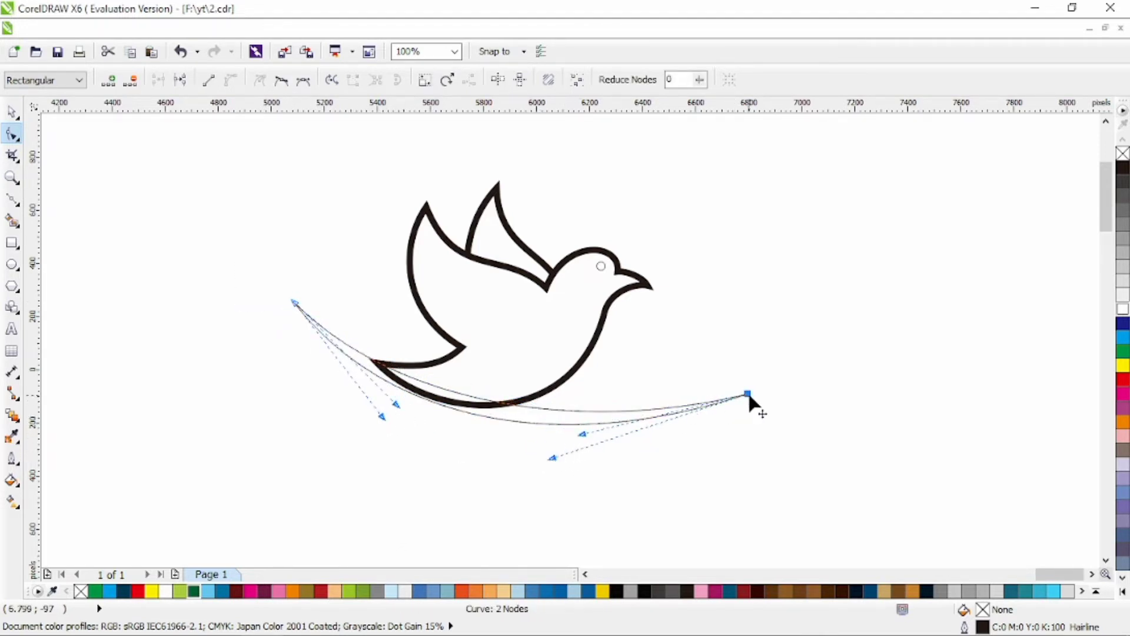
{"action": "left_click_drag", "start_coordinate": [748, 393], "coordinate": [734, 391]}
Fill the swoosh beneath the bird with solid black.
{"action": "left_click", "coordinate": [12, 111]}
{"action": "left_click", "coordinate": [1123, 168]}
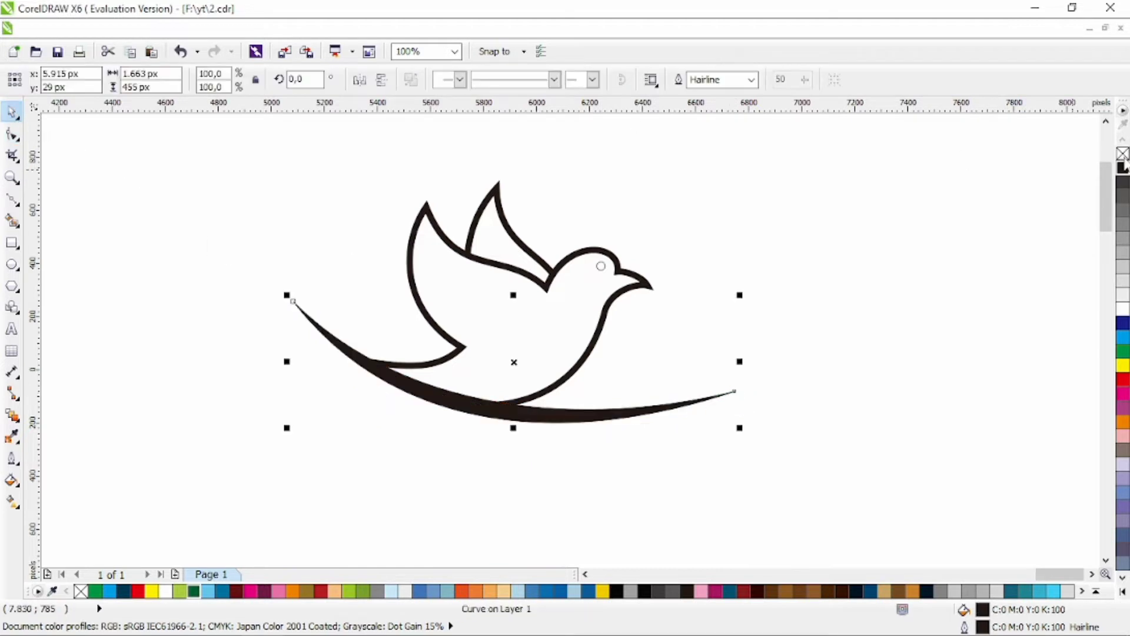
{"action": "right_click", "coordinate": [789, 277]}
{"action": "key", "text": "Escape"}
{"action": "left_click", "coordinate": [993, 289]}
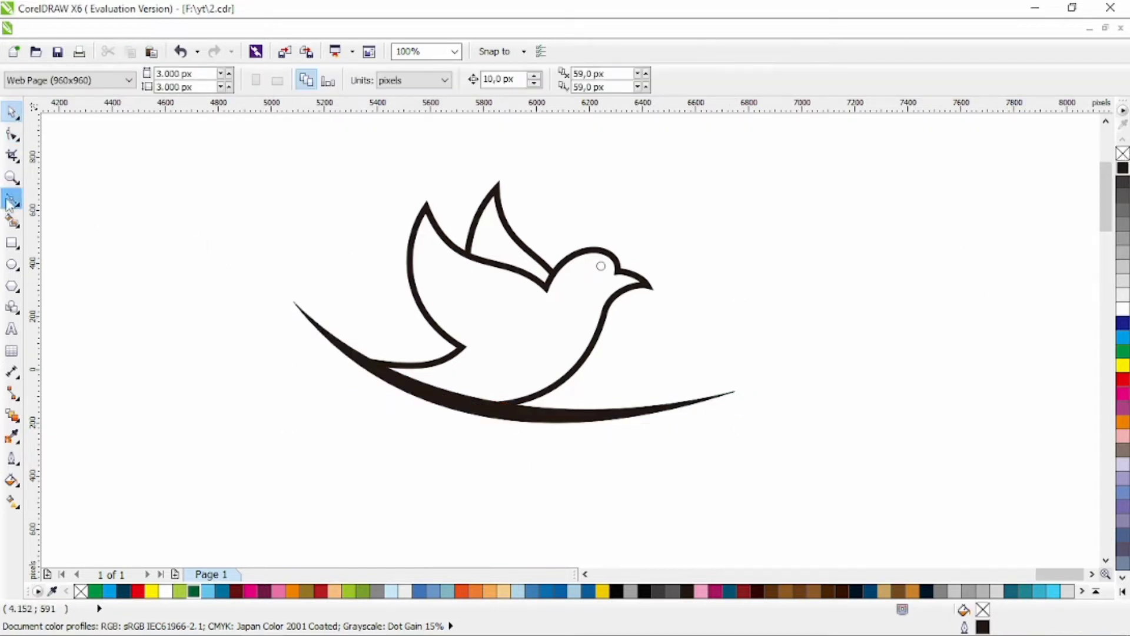
Draw a second closed two-node shape crossing the black swoosh and bend both its edges downward into a thin crescent.
{"action": "left_click", "coordinate": [11, 199]}
{"action": "left_click", "coordinate": [262, 370]}
{"action": "left_click", "coordinate": [693, 346]}
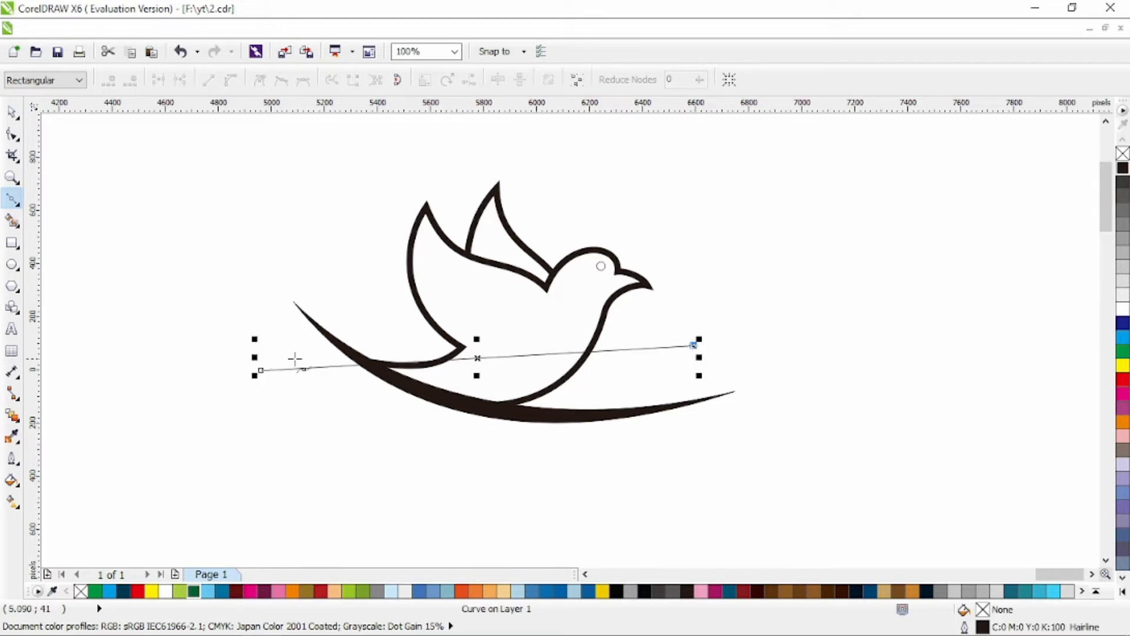
{"action": "key", "text": "F10"}
{"action": "left_click_drag", "start_coordinate": [115, 224], "coordinate": [767, 437]}
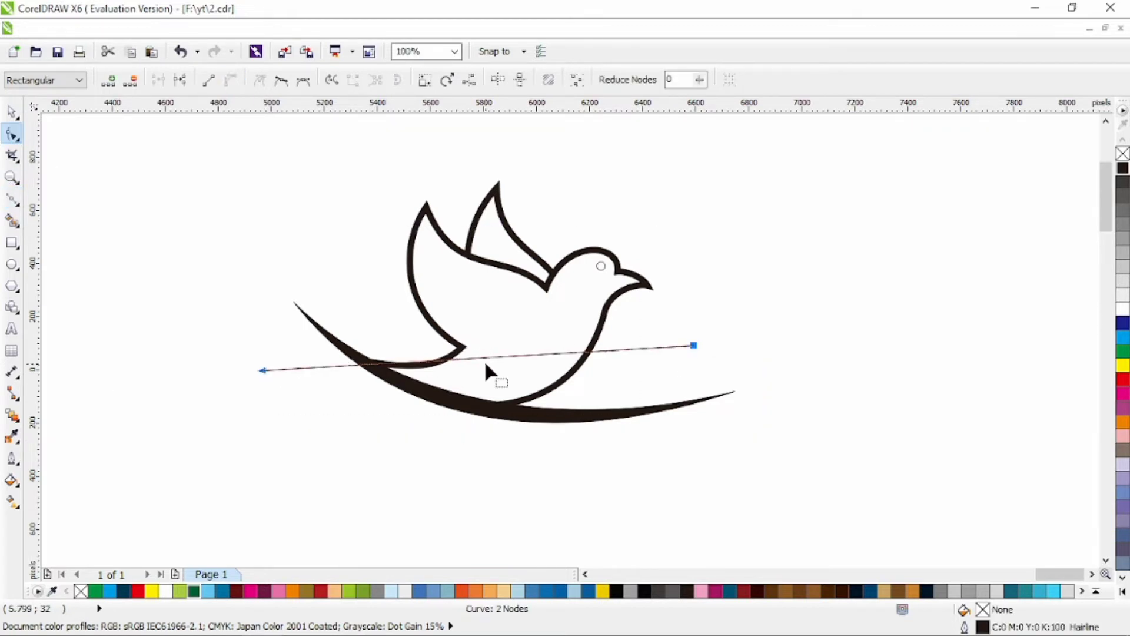
{"action": "left_click_drag", "start_coordinate": [501, 366], "coordinate": [495, 404]}
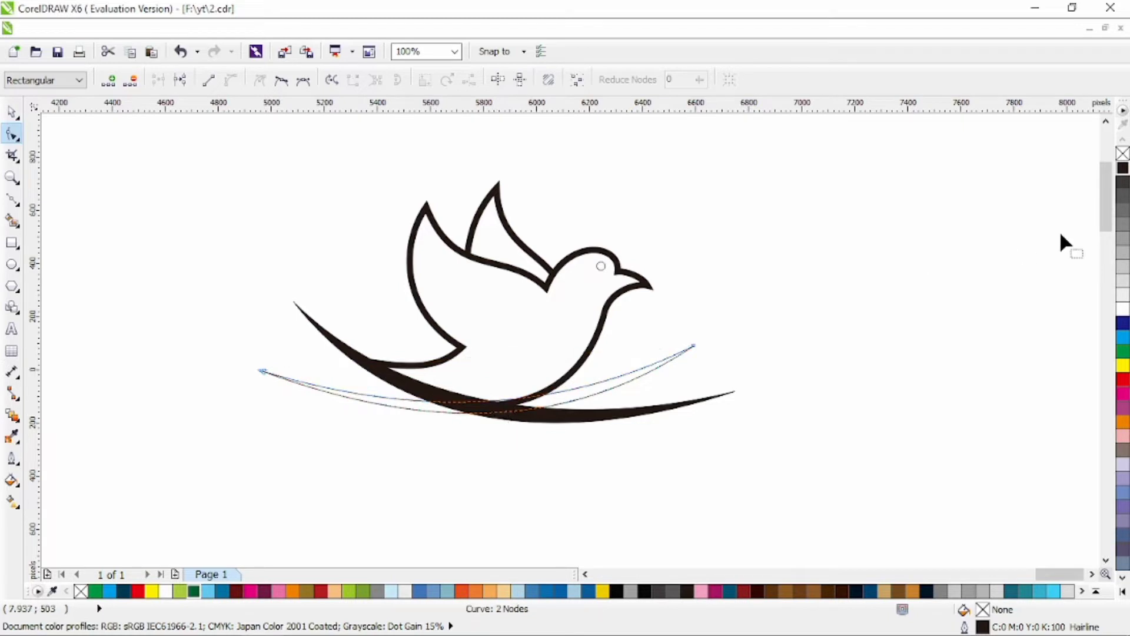
Fill the second crescent beneath the bird with solid black and remove its outline.
{"action": "left_click", "coordinate": [1123, 168]}
{"action": "right_click", "coordinate": [1123, 154]}
Draw a closed two-node shape rising gently from the far lower left across the swooshes and convert it to an editable curve.
{"action": "left_click", "coordinate": [10, 200]}
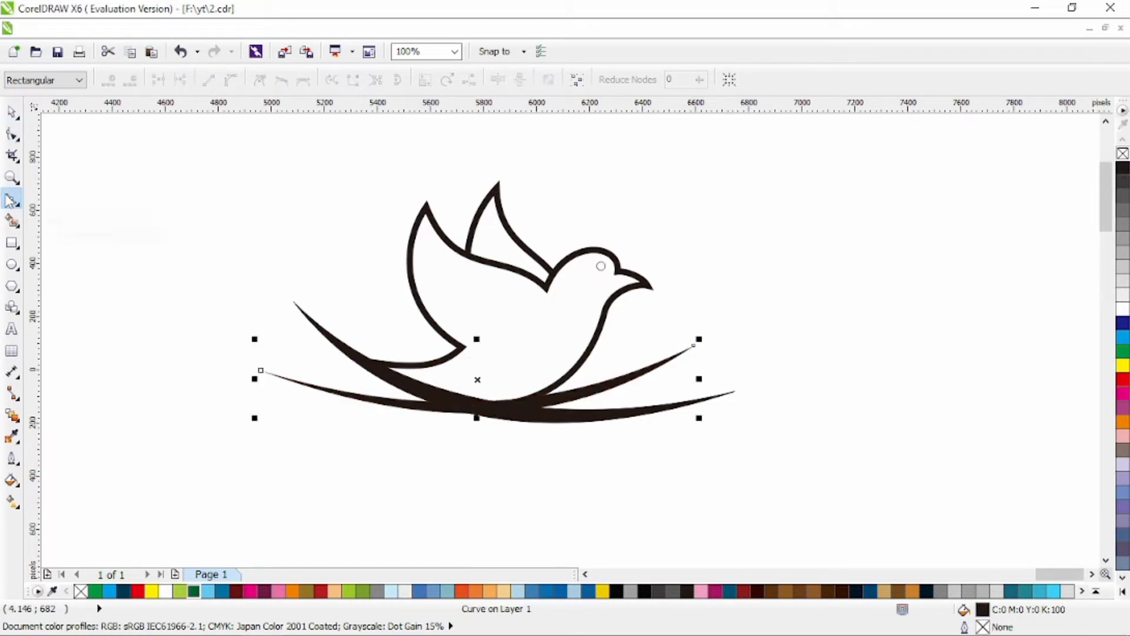
{"action": "left_click", "coordinate": [683, 366]}
{"action": "left_click", "coordinate": [207, 418]}
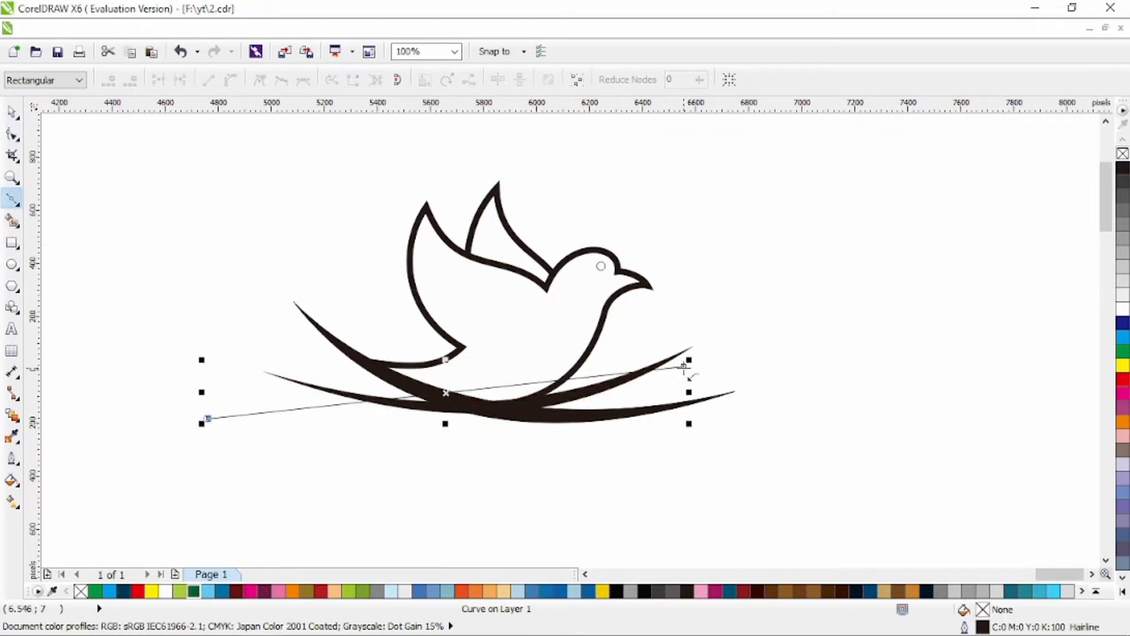
{"action": "left_click", "coordinate": [11, 134]}
{"action": "left_click_drag", "start_coordinate": [174, 260], "coordinate": [706, 480]}
{"action": "left_click", "coordinate": [230, 80]}
Bend both edges of the lowest two-node shape downward into a thin crescent and fill it black with no outline.
{"action": "left_click_drag", "start_coordinate": [442, 393], "coordinate": [455, 437]}
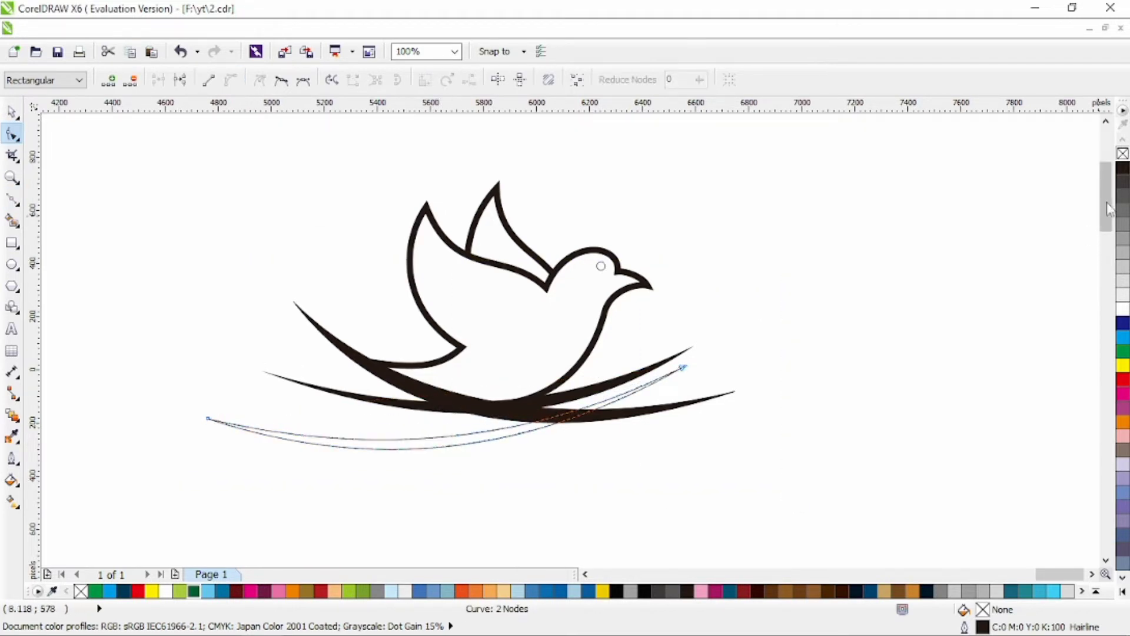
{"action": "left_click", "coordinate": [1123, 168]}
{"action": "right_click", "coordinate": [1123, 153]}
Draw another closed two-node shape sloping down from the swooshes' upper left to the lower right and convert it to curves.
{"action": "left_click", "coordinate": [11, 200]}
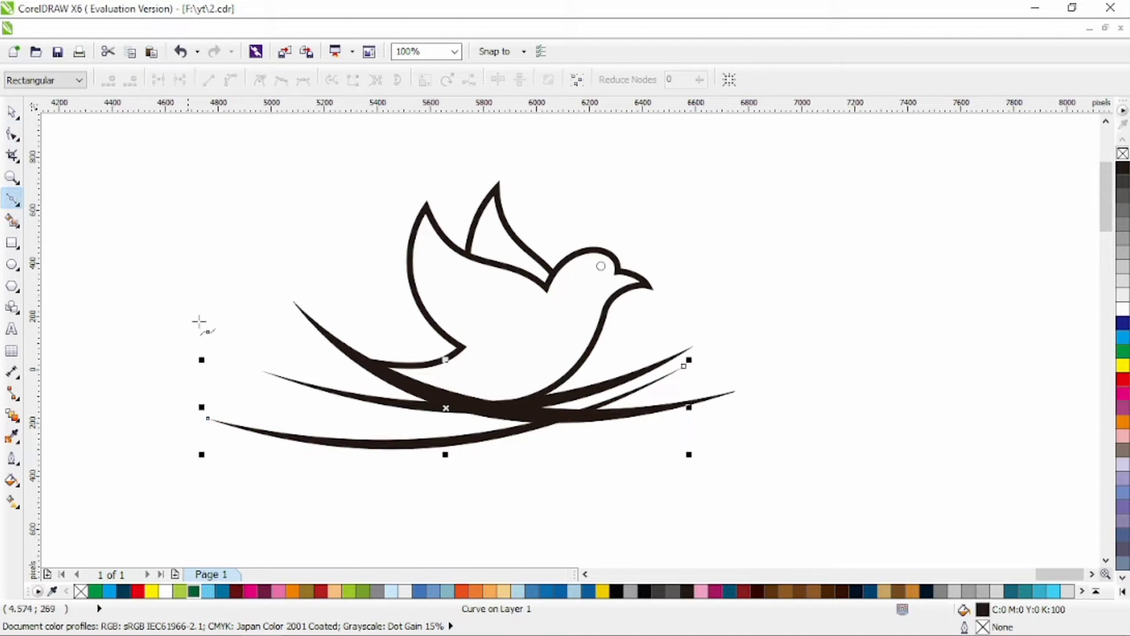
{"action": "left_click", "coordinate": [277, 307]}
{"action": "left_click", "coordinate": [658, 439]}
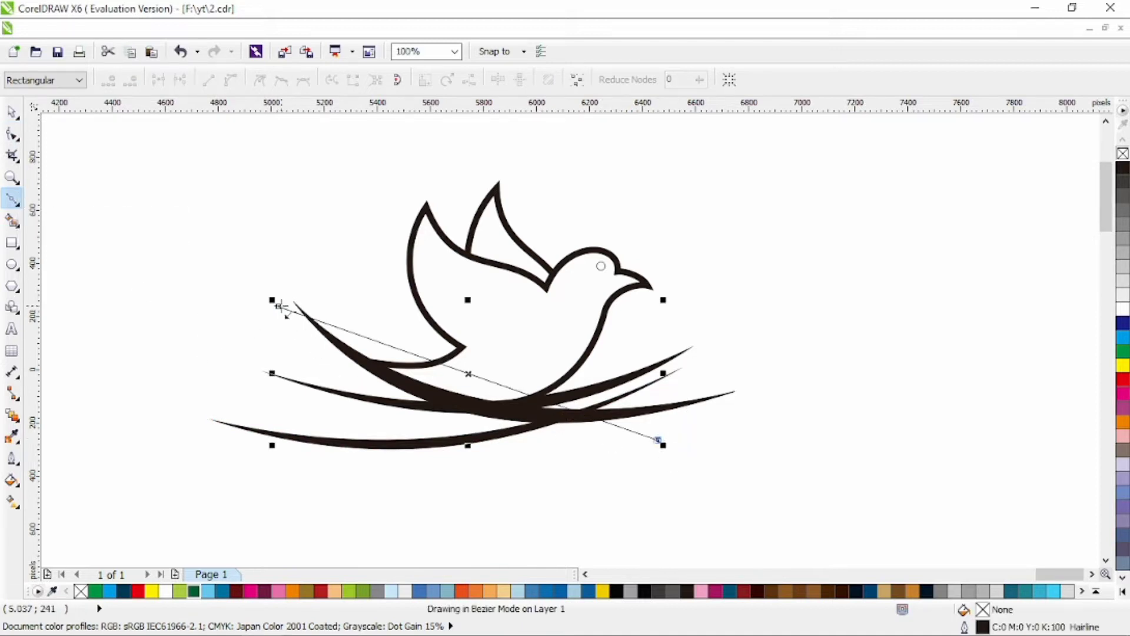
{"action": "left_click", "coordinate": [12, 134]}
{"action": "left_click_drag", "start_coordinate": [176, 219], "coordinate": [723, 468]}
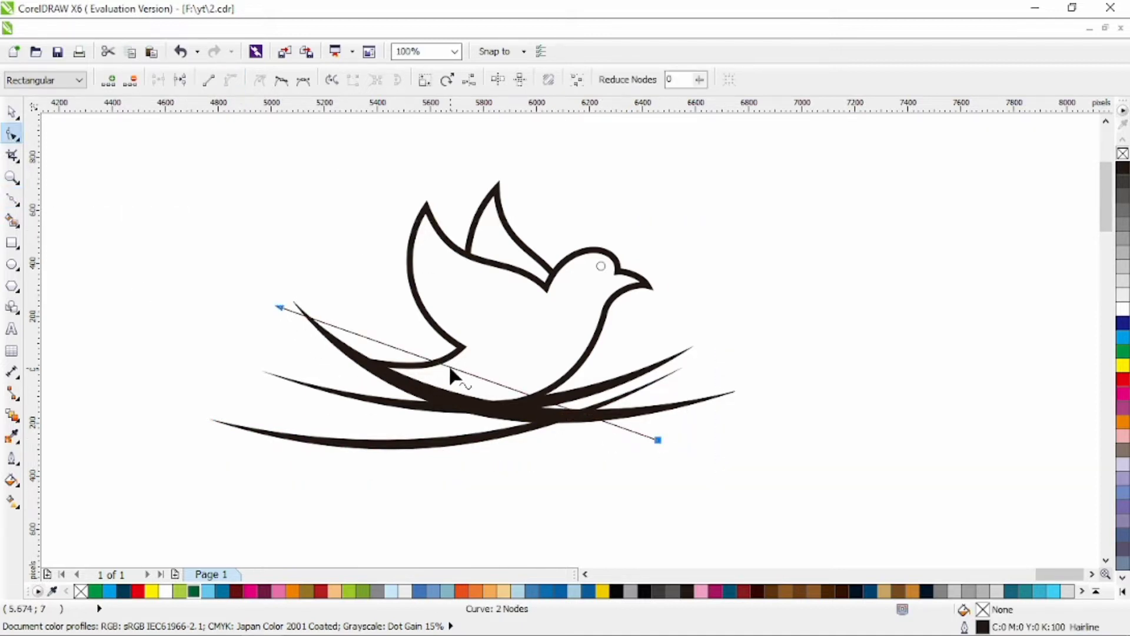
Bend both edges of the sloping shape into a tapered swoosh, adjusting its end and handles, and fill it black without an outline.
{"action": "left_click_drag", "start_coordinate": [451, 376], "coordinate": [460, 436]}
{"action": "left_click_drag", "start_coordinate": [659, 440], "coordinate": [668, 457]}
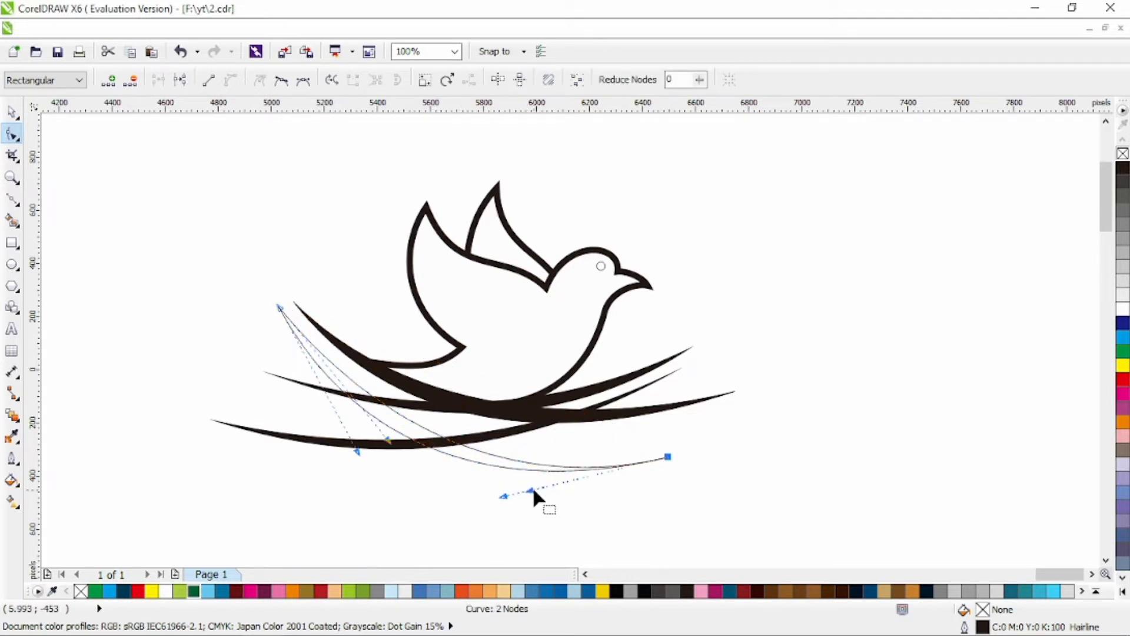
{"action": "left_click", "coordinate": [533, 489]}
{"action": "left_click", "coordinate": [625, 462]}
{"action": "left_click_drag", "start_coordinate": [526, 481], "coordinate": [519, 499]}
{"action": "left_click_drag", "start_coordinate": [387, 440], "coordinate": [375, 436]}
{"action": "left_click", "coordinate": [1122, 167]}
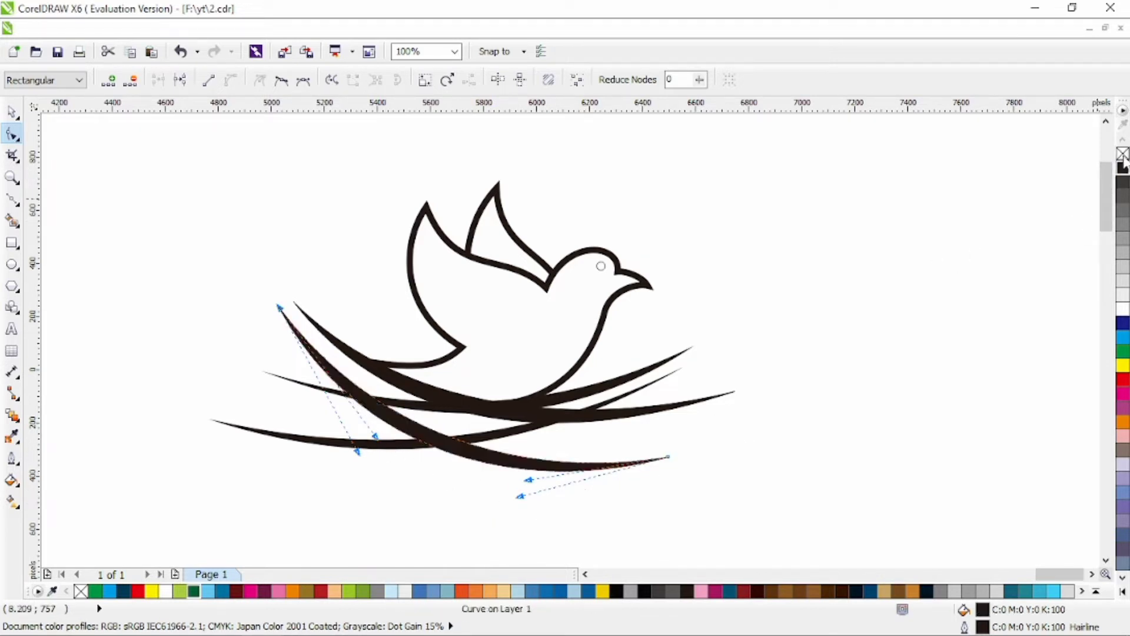
{"action": "right_click", "coordinate": [1122, 154]}
Shift the lowest crescent slightly to the right and rotate the newest, steep swoosh slightly counterclockwise.
{"action": "left_click", "coordinate": [11, 112]}
{"action": "left_click", "coordinate": [235, 390]}
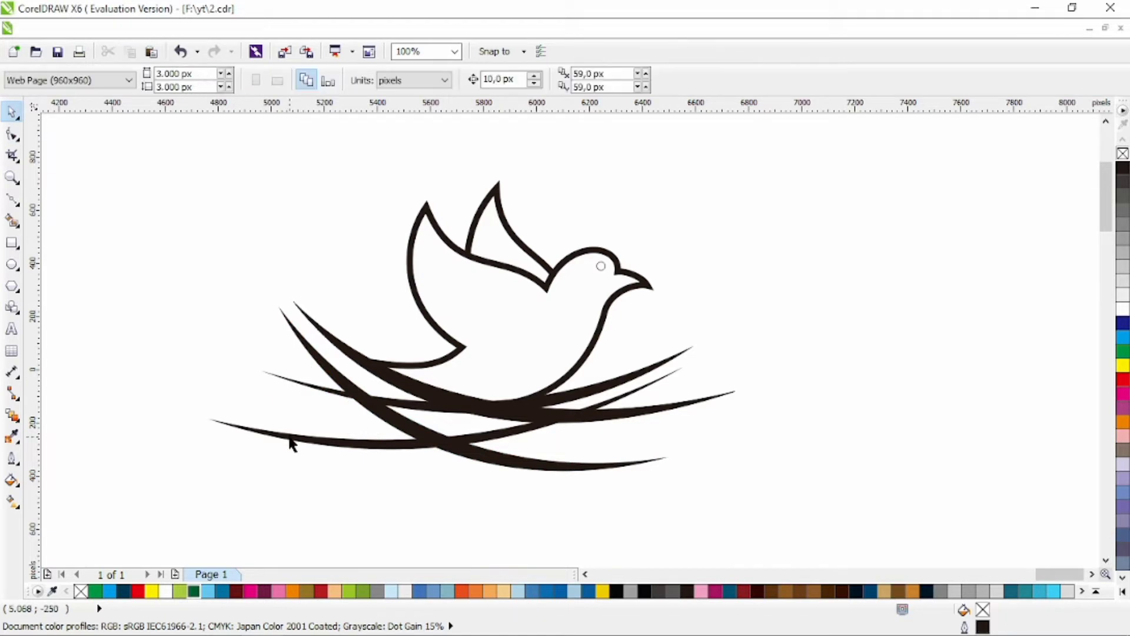
{"action": "left_click_drag", "start_coordinate": [292, 436], "coordinate": [305, 435]}
{"action": "left_click", "coordinate": [484, 469]}
{"action": "left_click", "coordinate": [529, 467]}
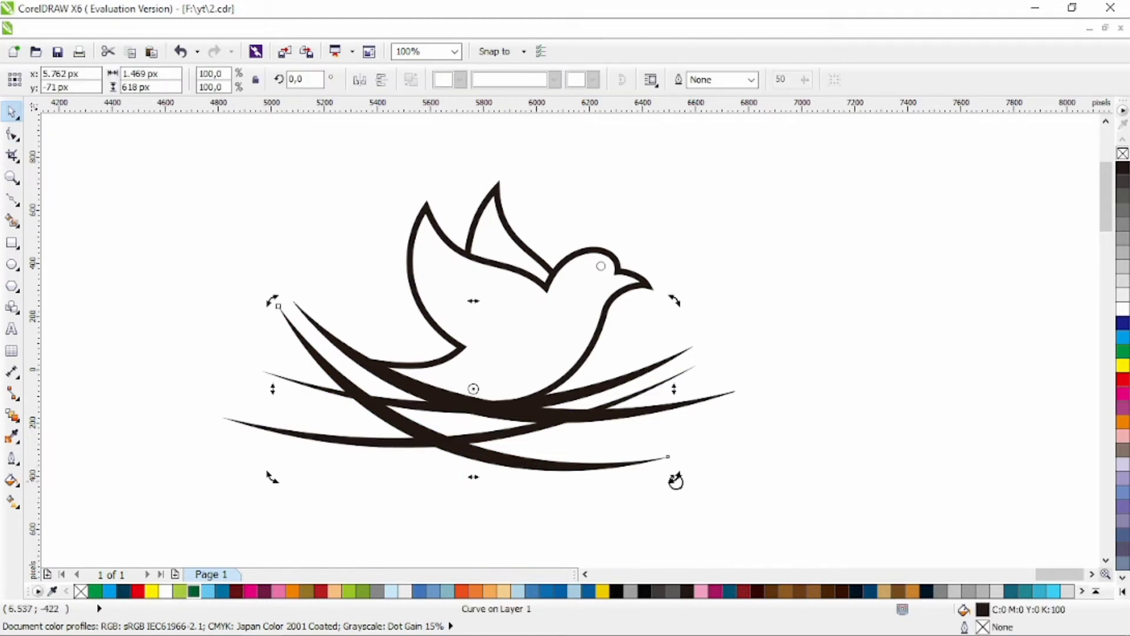
{"action": "left_click_drag", "start_coordinate": [676, 480], "coordinate": [642, 475]}
Select all four swooshes beneath the bird and move them slightly upward together.
{"action": "left_click_drag", "start_coordinate": [177, 471], "coordinate": [860, 270]}
{"action": "left_click_drag", "start_coordinate": [671, 372], "coordinate": [671, 359]}
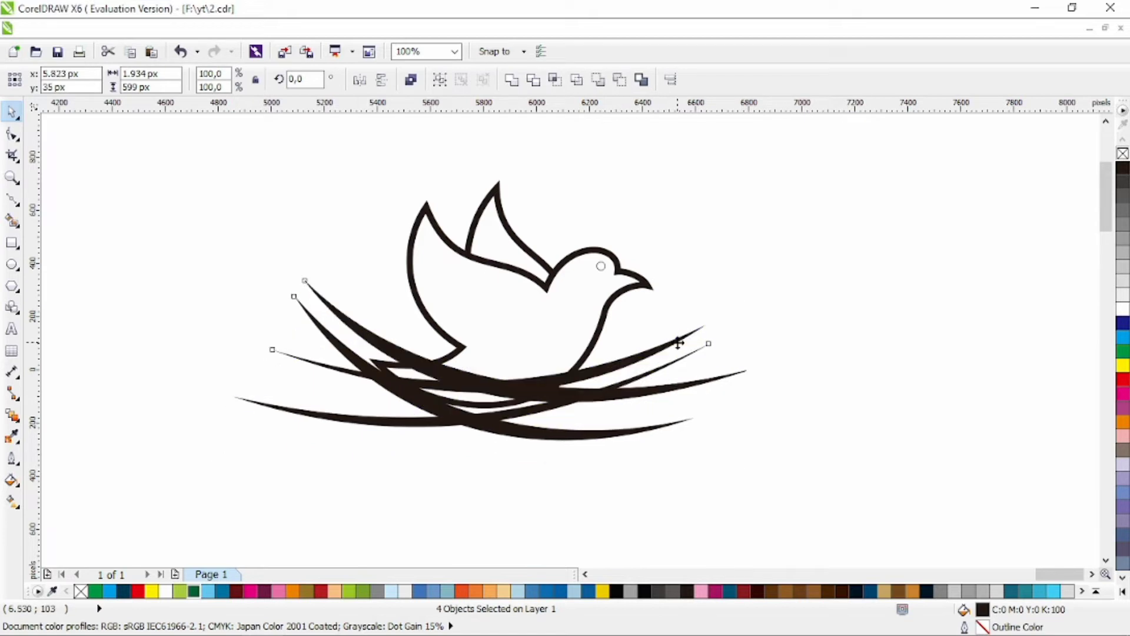
{"action": "left_click", "coordinate": [817, 337]}
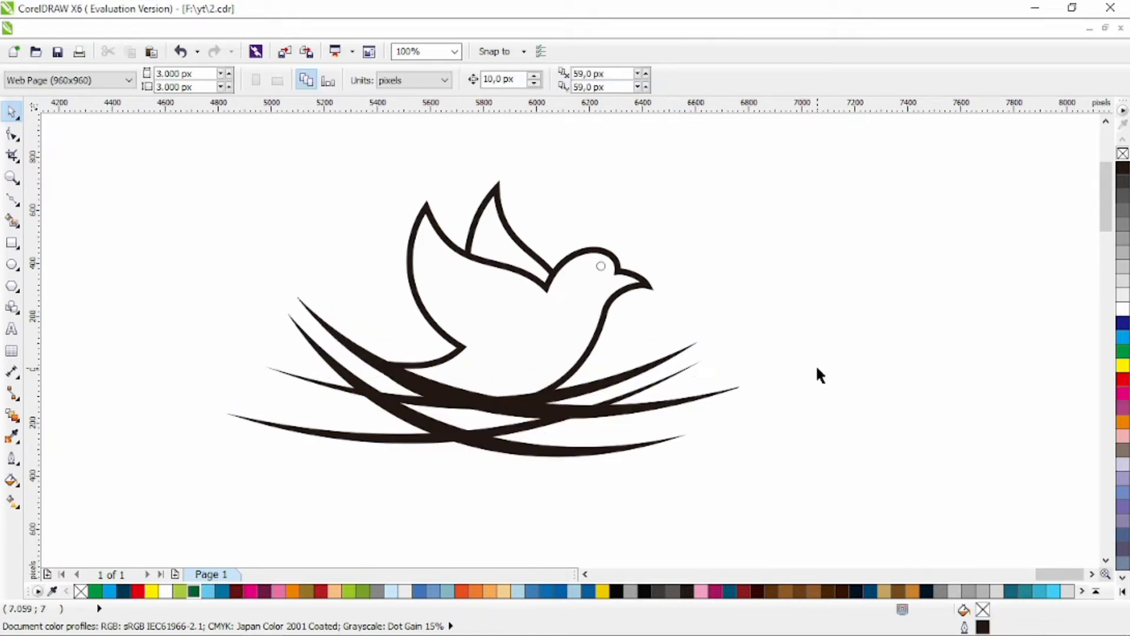
Delete the surplus nodes along the edges of the beak on the bird's outline.
{"action": "left_click", "coordinate": [633, 288]}
{"action": "key", "text": "a"}
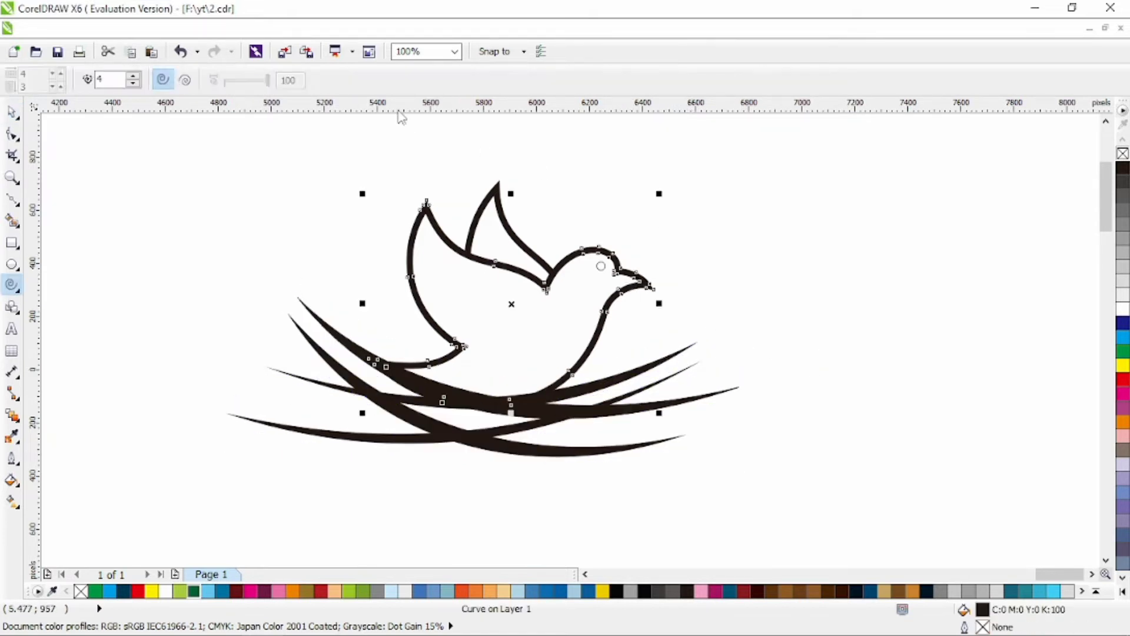
{"action": "left_click", "coordinate": [285, 169]}
{"action": "left_click", "coordinate": [12, 112]}
{"action": "double_click", "coordinate": [424, 207]}
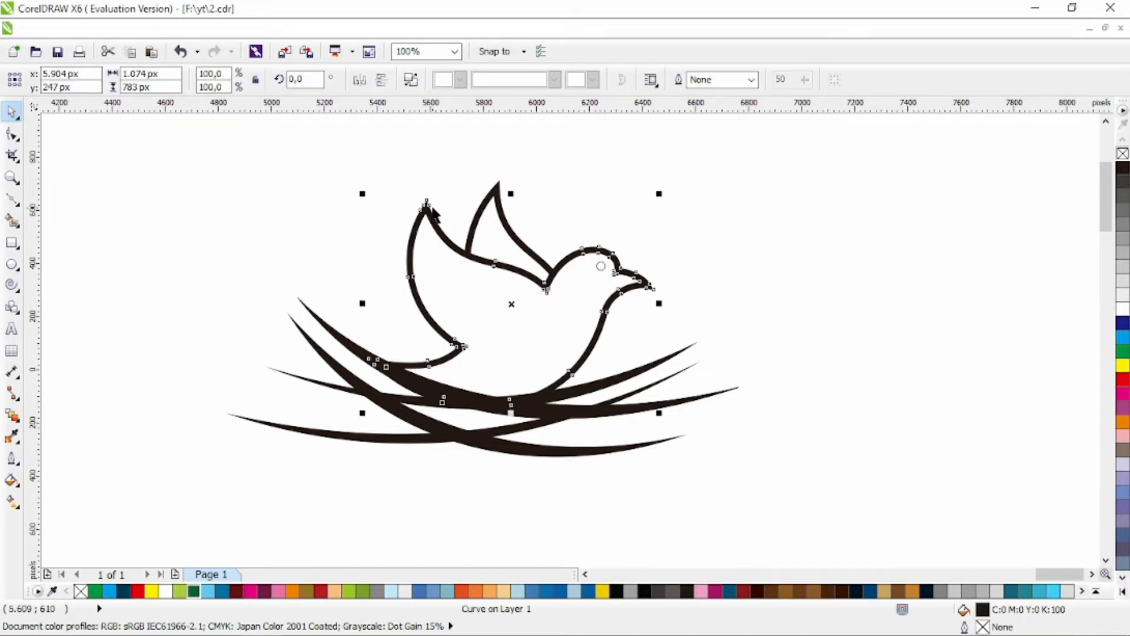
{"action": "key", "text": "ctrl+a"}
{"action": "scroll", "coordinate": [635, 307], "scroll_direction": "up", "scroll_amount": 5}
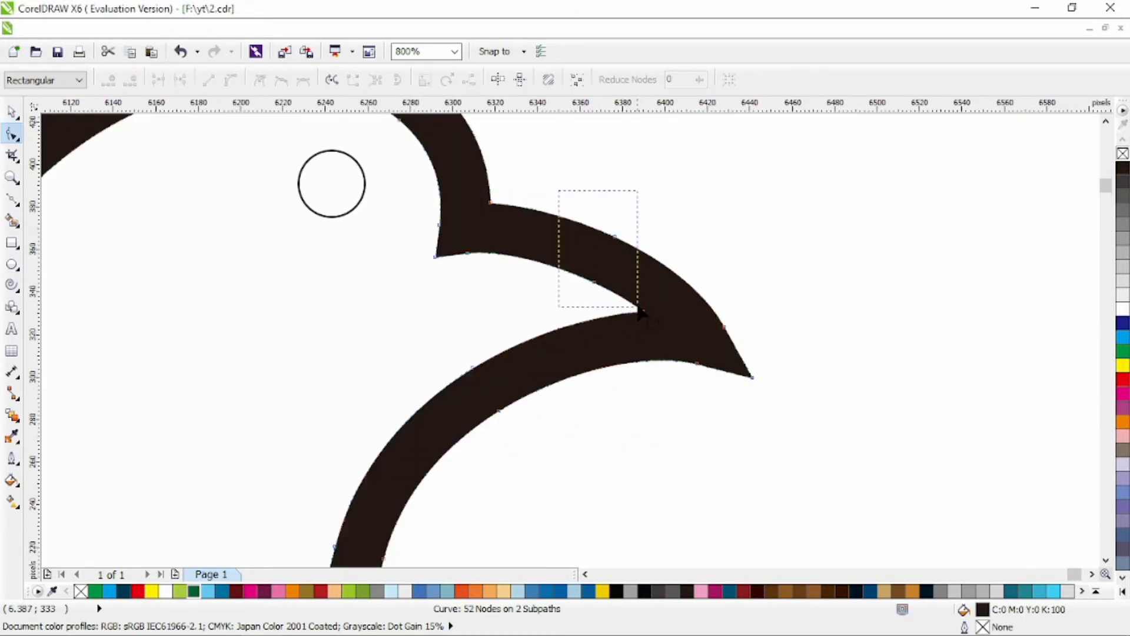
{"action": "left_click_drag", "start_coordinate": [637, 307], "coordinate": [639, 310]}
{"action": "key", "text": "Delete"}
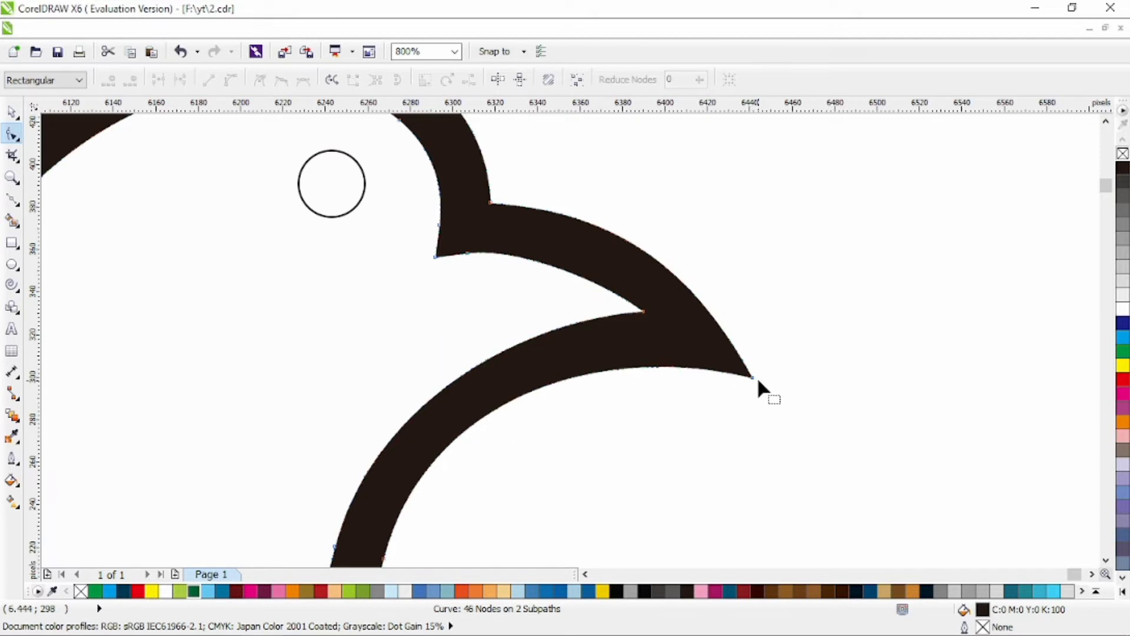
Move the beak's tip slightly up and inward and reshape the curve of the beak's upper edge.
{"action": "left_click_drag", "start_coordinate": [753, 378], "coordinate": [743, 365]}
{"action": "left_click_drag", "start_coordinate": [687, 261], "coordinate": [710, 281]}
{"action": "scroll", "coordinate": [710, 281], "scroll_direction": "down", "scroll_amount": 2}
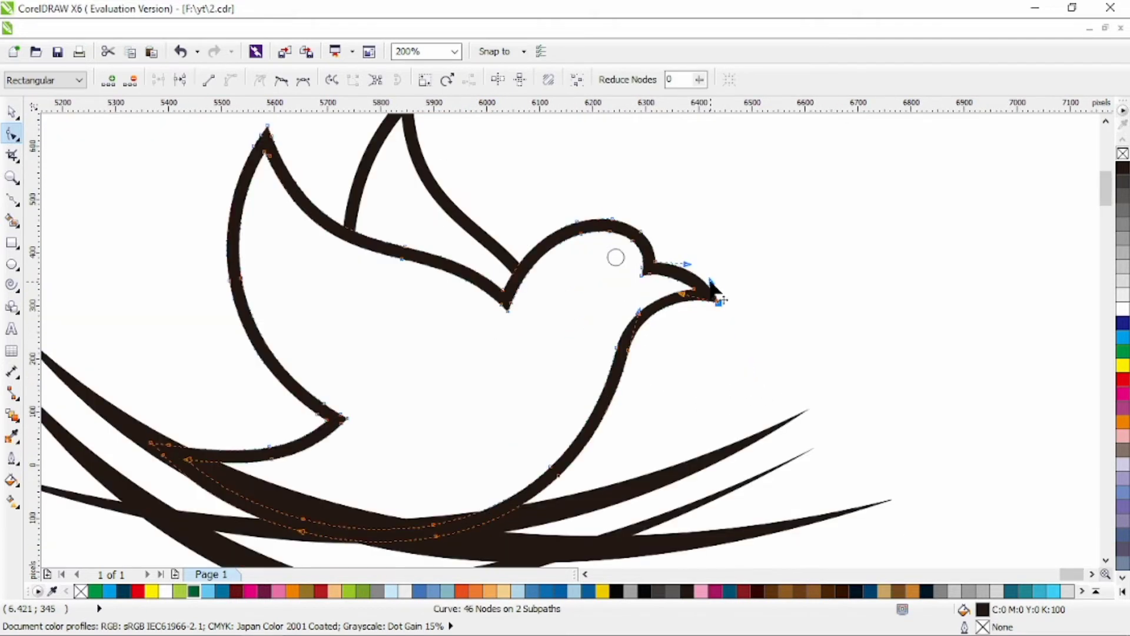
Convert the rear wing's outline into a separate object.
{"action": "left_click", "coordinate": [12, 113]}
{"action": "left_click", "coordinate": [371, 257]}
{"action": "left_click", "coordinate": [435, 201]}
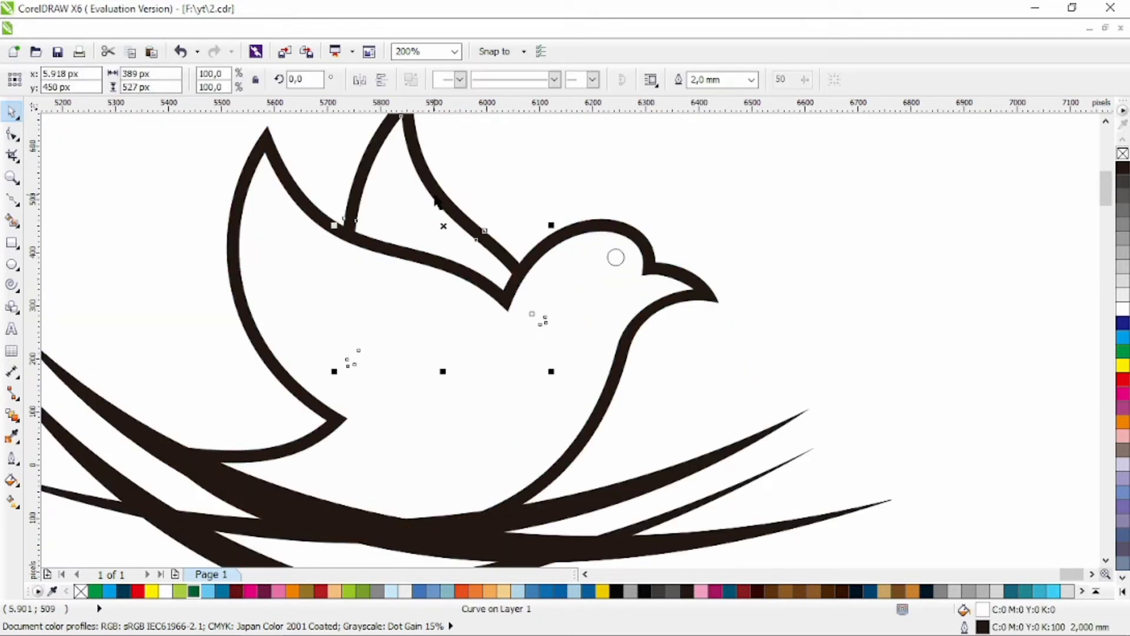
{"action": "left_click", "coordinate": [616, 245]}
{"action": "scroll", "coordinate": [623, 256], "scroll_direction": "down", "scroll_amount": 1}
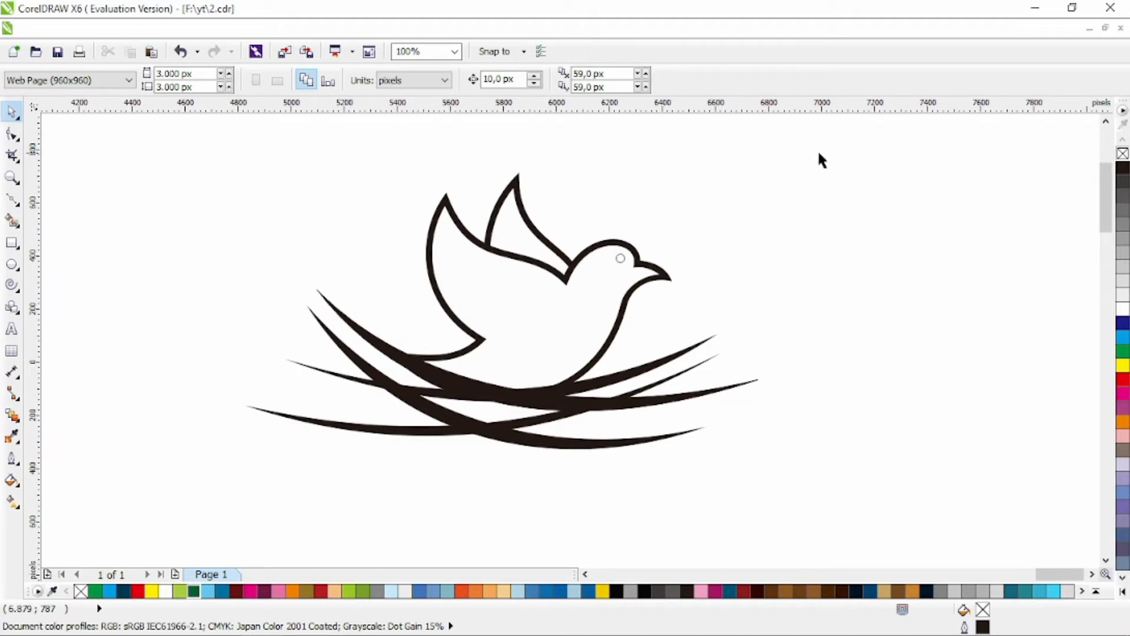
Try to weld the bird and all the swooshes into a single shape.
{"action": "left_click_drag", "start_coordinate": [822, 160], "coordinate": [157, 517]}
{"action": "left_click", "coordinate": [511, 81]}
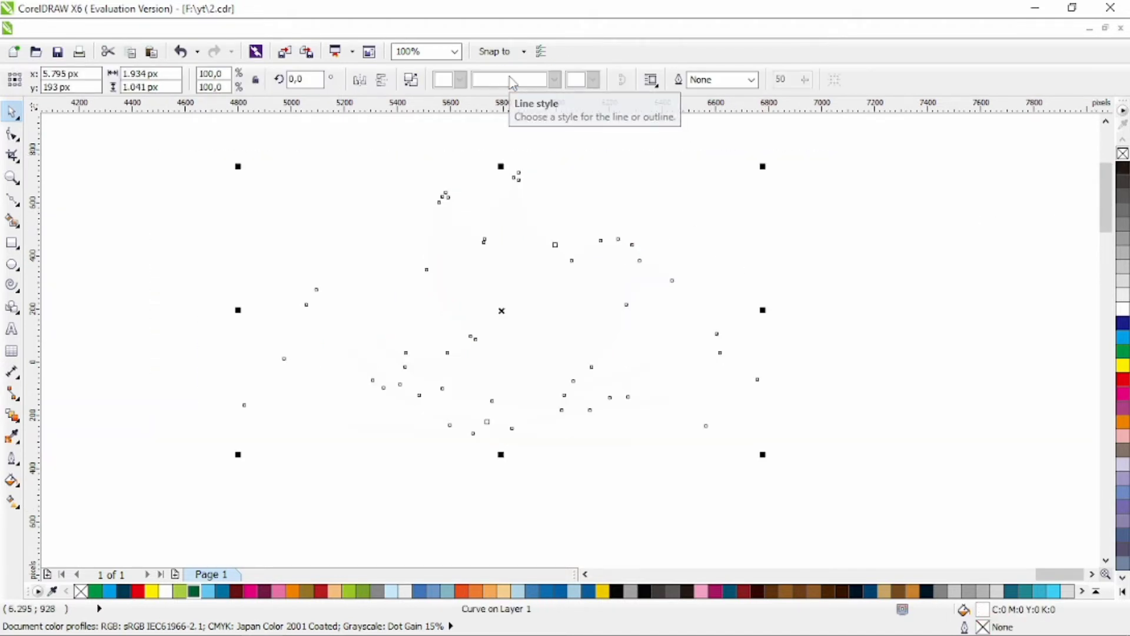
{"action": "key", "text": "ctrl+z"}
{"action": "left_click", "coordinate": [619, 132]}
Fill the bird's eye circle with black and remove its outline.
{"action": "left_click", "coordinate": [619, 258]}
{"action": "left_click", "coordinate": [1121, 169]}
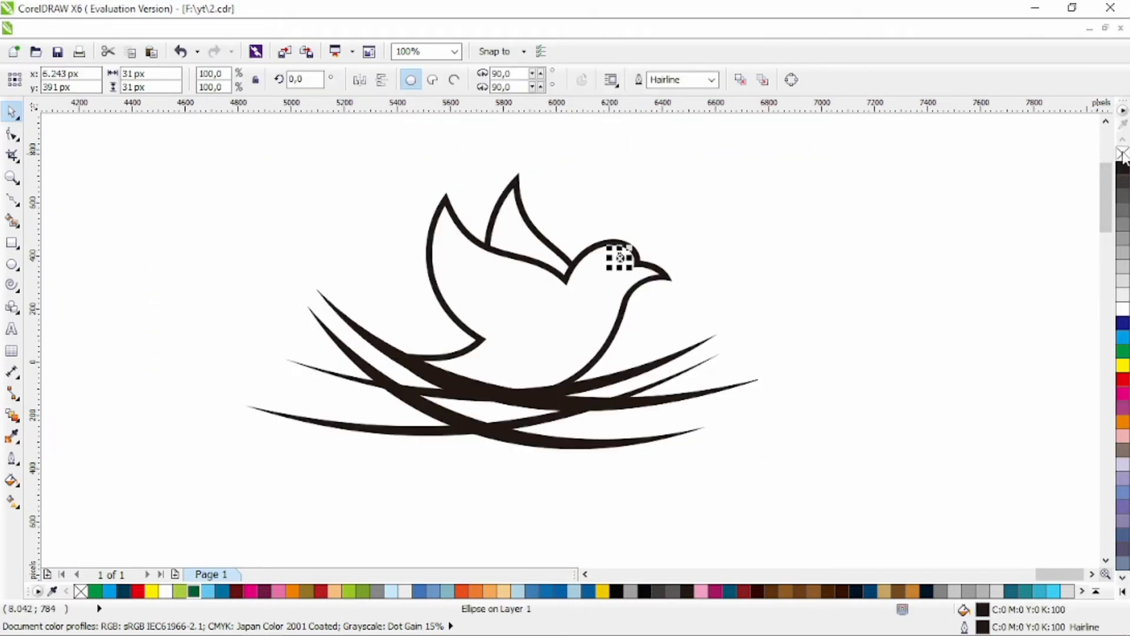
{"action": "right_click", "coordinate": [1122, 153]}
Enlarge the bird's eye slightly and nudge it into position within the head.
{"action": "scroll", "coordinate": [628, 256], "scroll_direction": "up", "scroll_amount": 2}
{"action": "left_click_drag", "start_coordinate": [613, 240], "coordinate": [619, 235]}
{"action": "left_click_drag", "start_coordinate": [601, 277], "coordinate": [601, 278]}
{"action": "left_click", "coordinate": [765, 264]}
Delete the surplus nodes at the inner corner where the bird's beak meets its head.
{"action": "scroll", "coordinate": [765, 264], "scroll_direction": "down", "scroll_amount": 2}
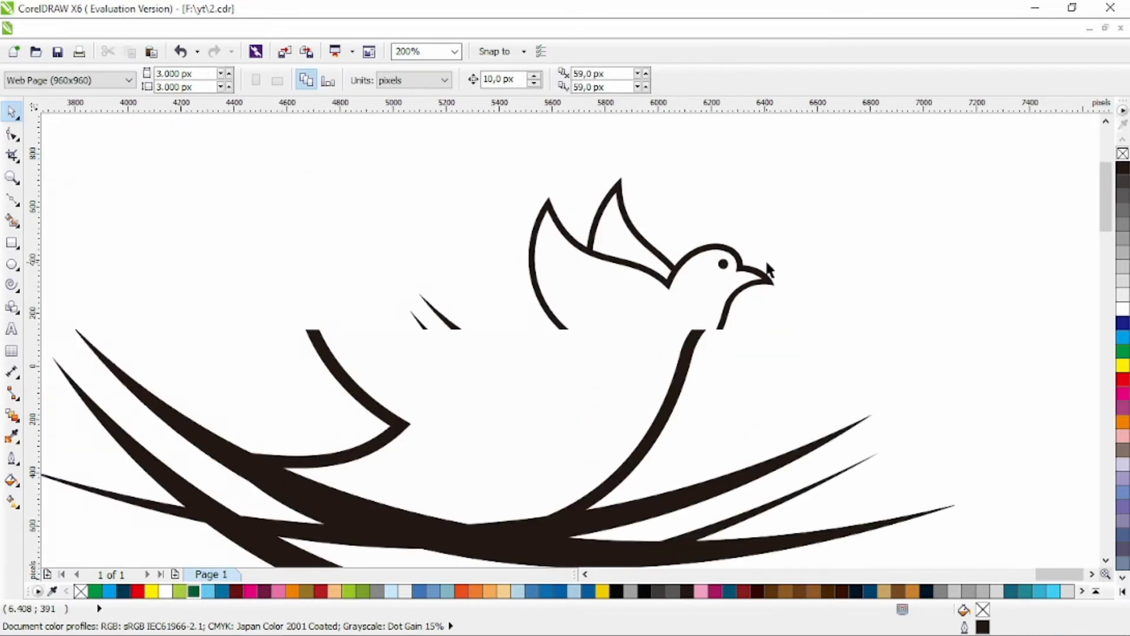
{"action": "scroll", "coordinate": [765, 263], "scroll_direction": "up", "scroll_amount": 2}
{"action": "left_click", "coordinate": [733, 290]}
{"action": "left_click", "coordinate": [12, 133]}
{"action": "scroll", "coordinate": [742, 309], "scroll_direction": "up", "scroll_amount": 2}
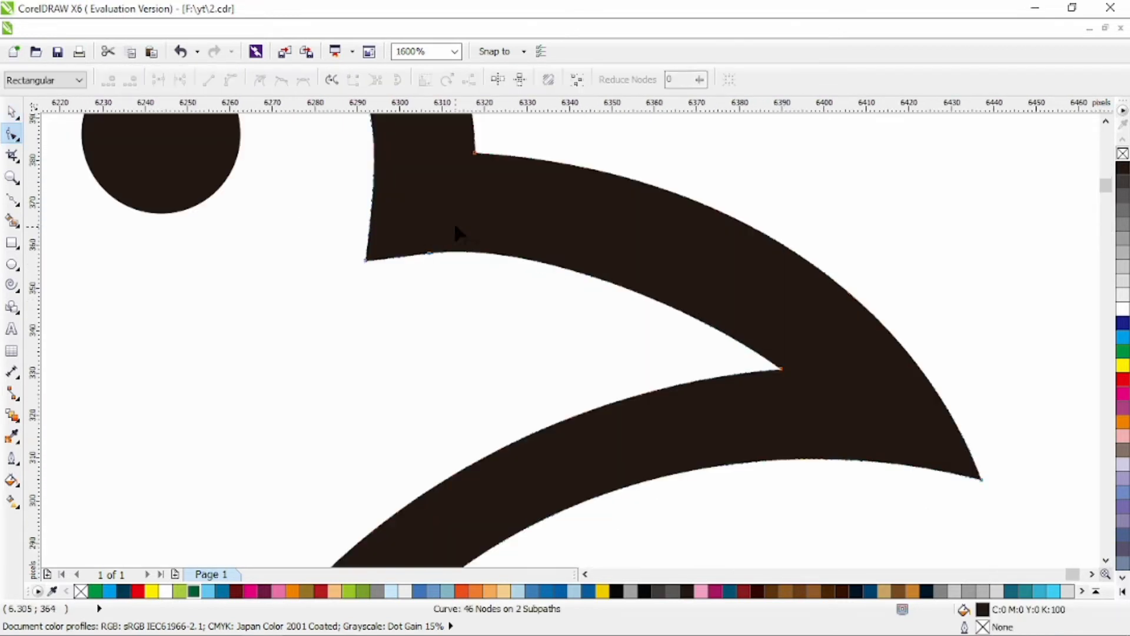
{"action": "left_click_drag", "start_coordinate": [454, 225], "coordinate": [415, 273]}
{"action": "key", "text": "Delete"}
{"action": "scroll", "coordinate": [527, 257], "scroll_direction": "down", "scroll_amount": 3}
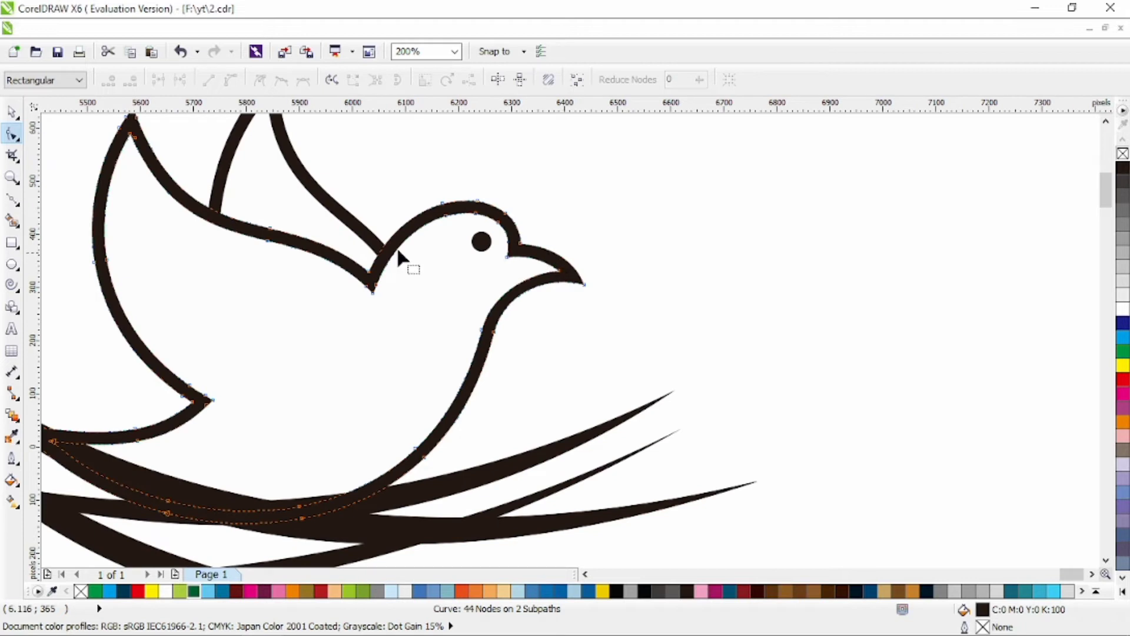
{"action": "left_click", "coordinate": [10, 113]}
{"action": "scroll", "coordinate": [558, 252], "scroll_direction": "down", "scroll_amount": 1}
{"action": "left_click", "coordinate": [578, 328]}
Draw a closed three-node shape over the swooshes just below the bird's tail and bend its lower and upper edges.
{"action": "scroll", "coordinate": [313, 360], "scroll_direction": "up", "scroll_amount": 1}
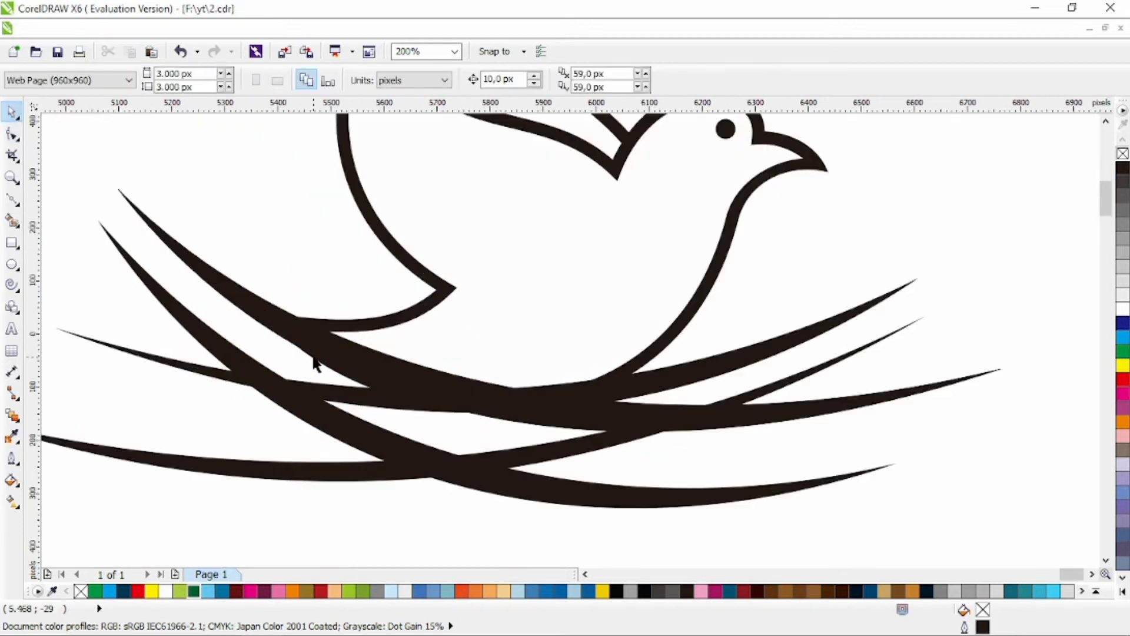
{"action": "left_click", "coordinate": [12, 200]}
{"action": "left_click", "coordinate": [203, 328]}
{"action": "left_click", "coordinate": [377, 330]}
{"action": "left_click", "coordinate": [564, 357]}
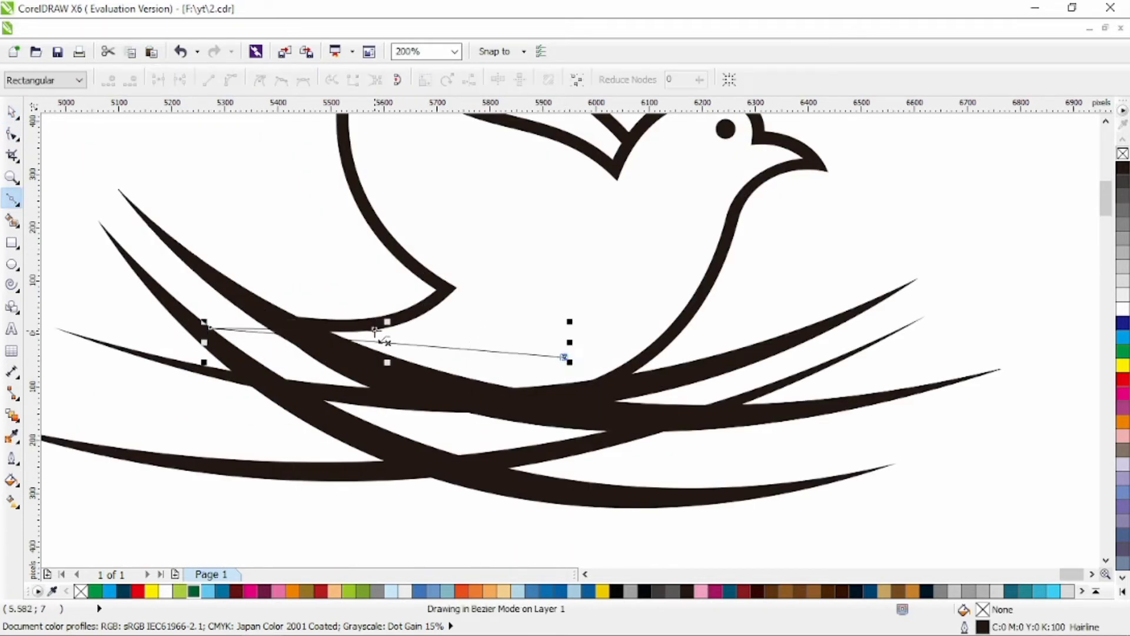
{"action": "key", "text": "F10"}
{"action": "left_click_drag", "start_coordinate": [387, 341], "coordinate": [391, 403]}
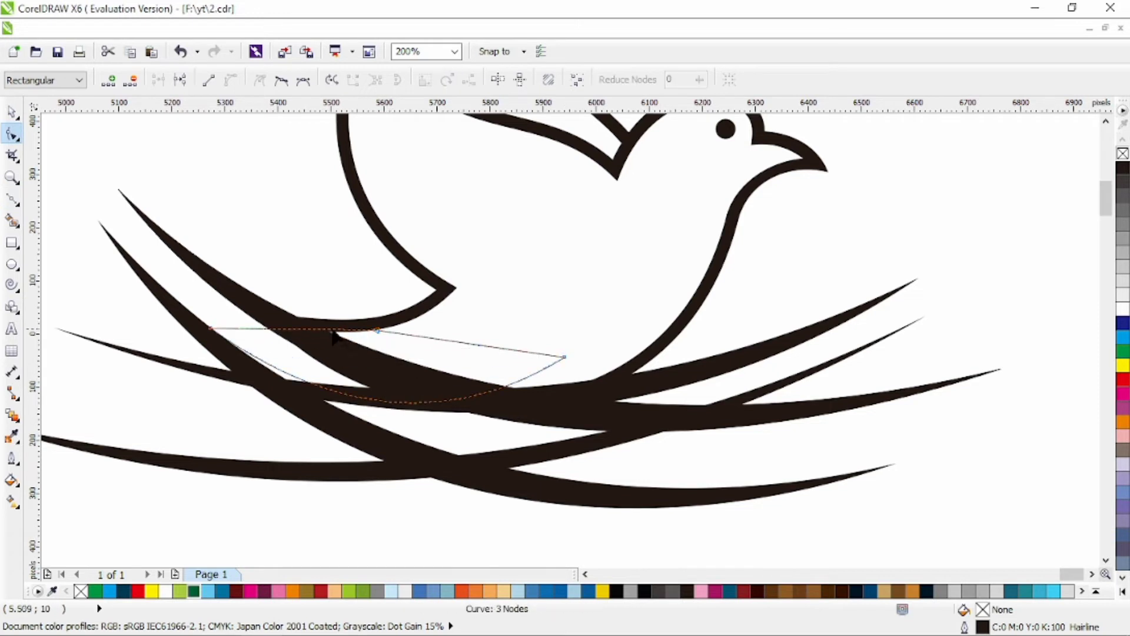
{"action": "left_click_drag", "start_coordinate": [326, 328], "coordinate": [320, 332]}
Trim the bird's outline with the three-node shape below the tail and delete that shape.
{"action": "left_click", "coordinate": [12, 112]}
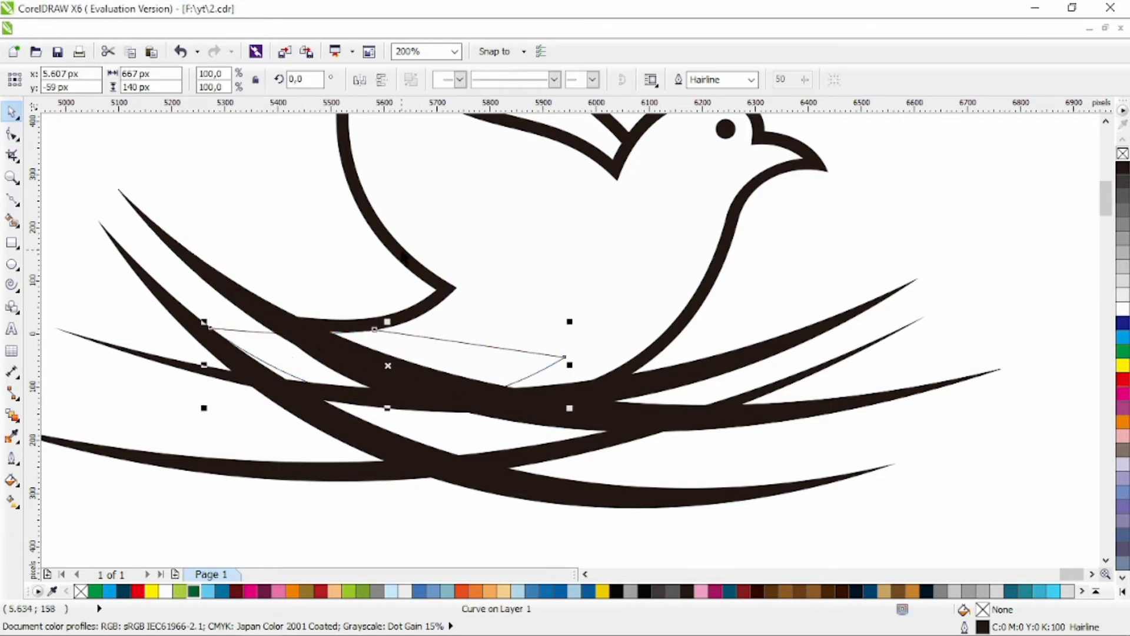
{"action": "left_click", "coordinate": [402, 254], "text": "shift"}
{"action": "left_click", "coordinate": [533, 80]}
{"action": "left_click", "coordinate": [411, 343]}
{"action": "left_click", "coordinate": [413, 336]}
{"action": "key", "text": "Delete"}
{"action": "left_click", "coordinate": [431, 298]}
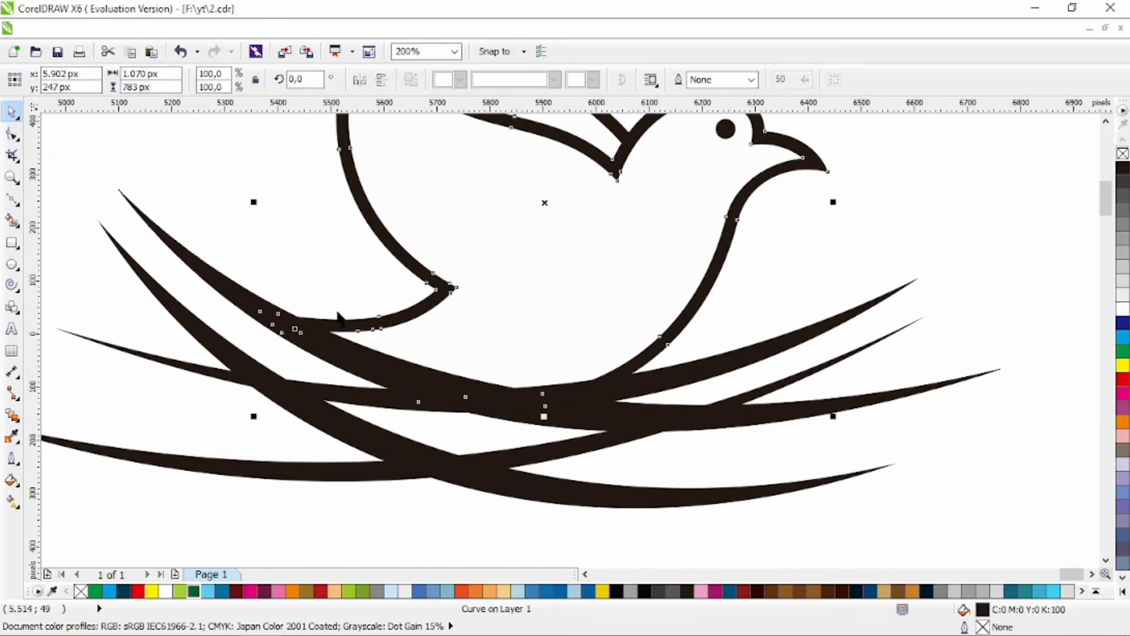
Draw a rectangle about 113 by 319 px over the bird's back, just below the rear wing.
{"action": "scroll", "coordinate": [384, 262], "scroll_direction": "down", "scroll_amount": 1}
{"action": "left_click", "coordinate": [485, 187]}
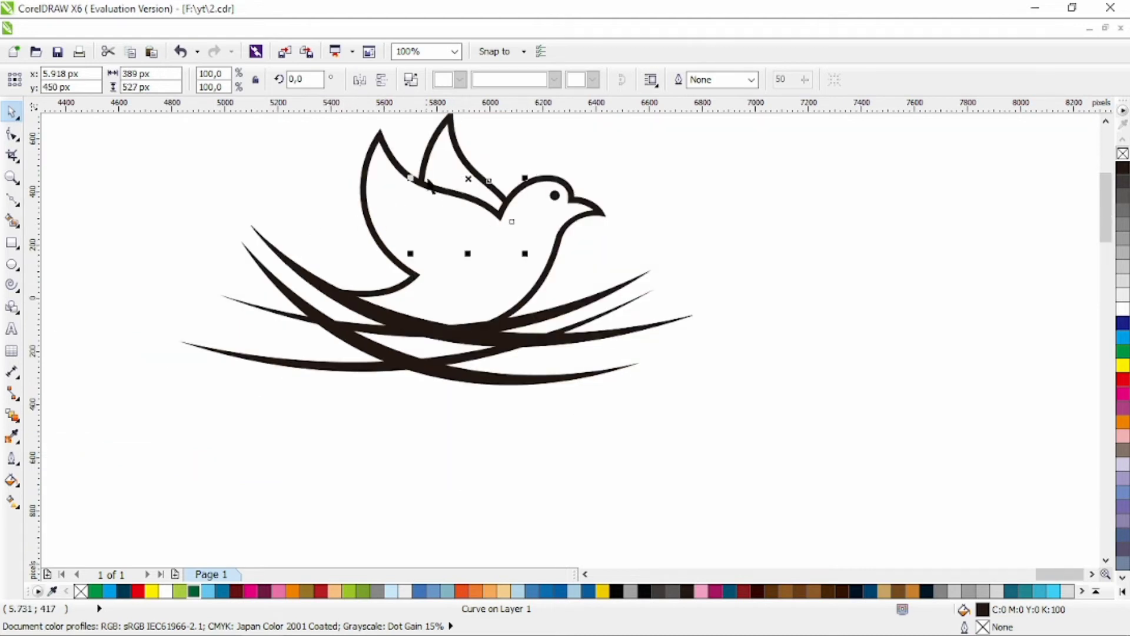
{"action": "left_click", "coordinate": [11, 243]}
{"action": "left_click_drag", "start_coordinate": [446, 190], "coordinate": [476, 274]}
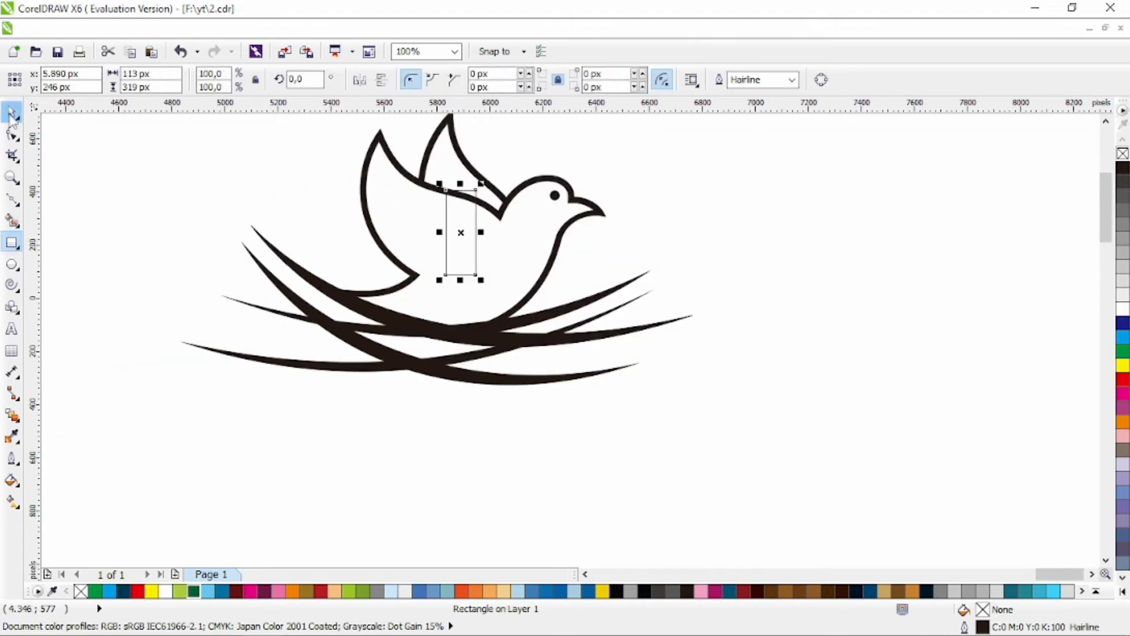
Trim the rear wing's outline with the rectangle and delete the rectangle.
{"action": "left_click", "coordinate": [458, 155], "text": "shift"}
{"action": "left_click", "coordinate": [533, 81]}
{"action": "left_click", "coordinate": [506, 141]}
{"action": "left_click", "coordinate": [476, 195]}
{"action": "key", "text": "Delete"}
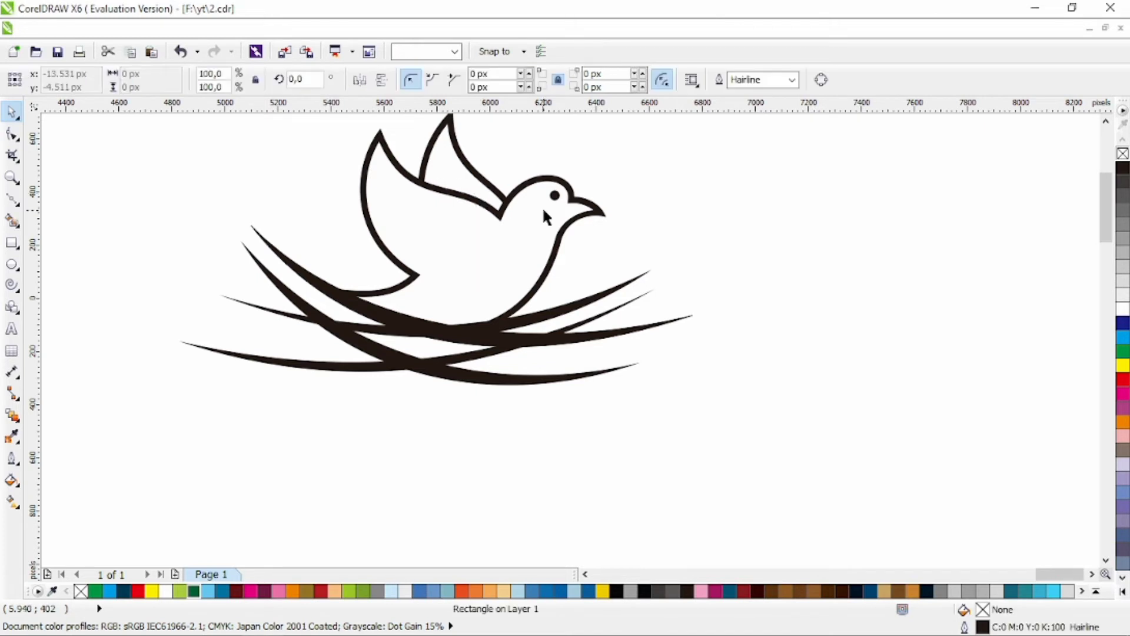
Shorten the lowest swoosh of the nest by pulling in its left end.
{"action": "scroll", "coordinate": [544, 209], "scroll_direction": "down", "scroll_amount": 1}
{"action": "left_click_drag", "start_coordinate": [644, 168], "coordinate": [293, 373]}
{"action": "scroll", "coordinate": [545, 208], "scroll_direction": "up", "scroll_amount": 1}
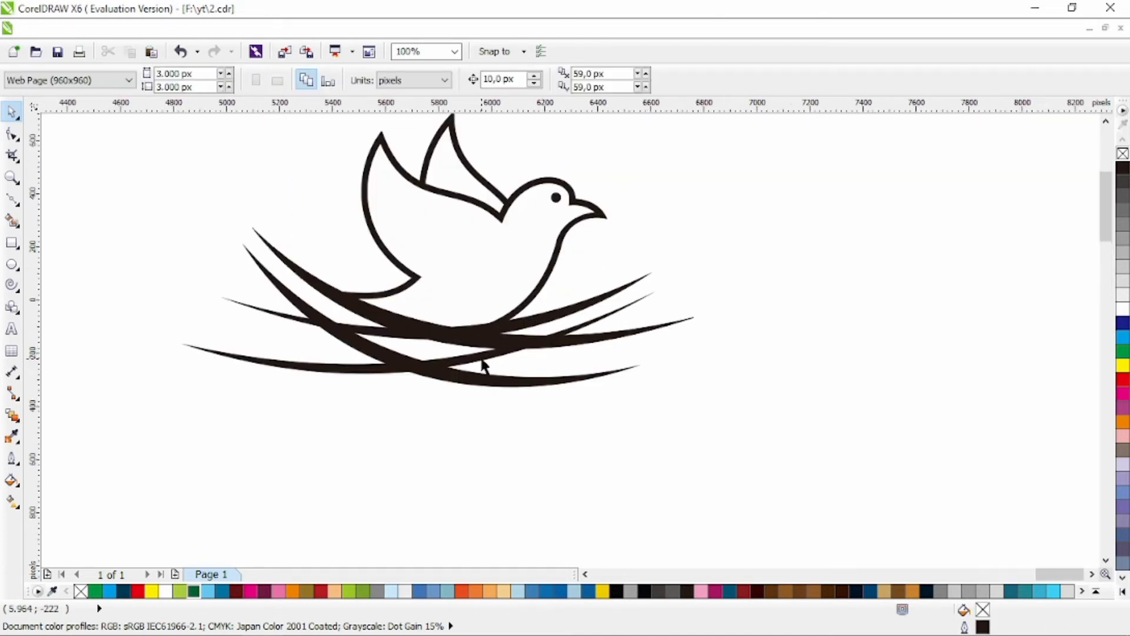
{"action": "left_click_drag", "start_coordinate": [173, 332], "coordinate": [202, 331]}
{"action": "left_click", "coordinate": [689, 284]}
Try to weld all the bird and nest objects into one shape.
{"action": "scroll", "coordinate": [703, 314], "scroll_direction": "down", "scroll_amount": 1}
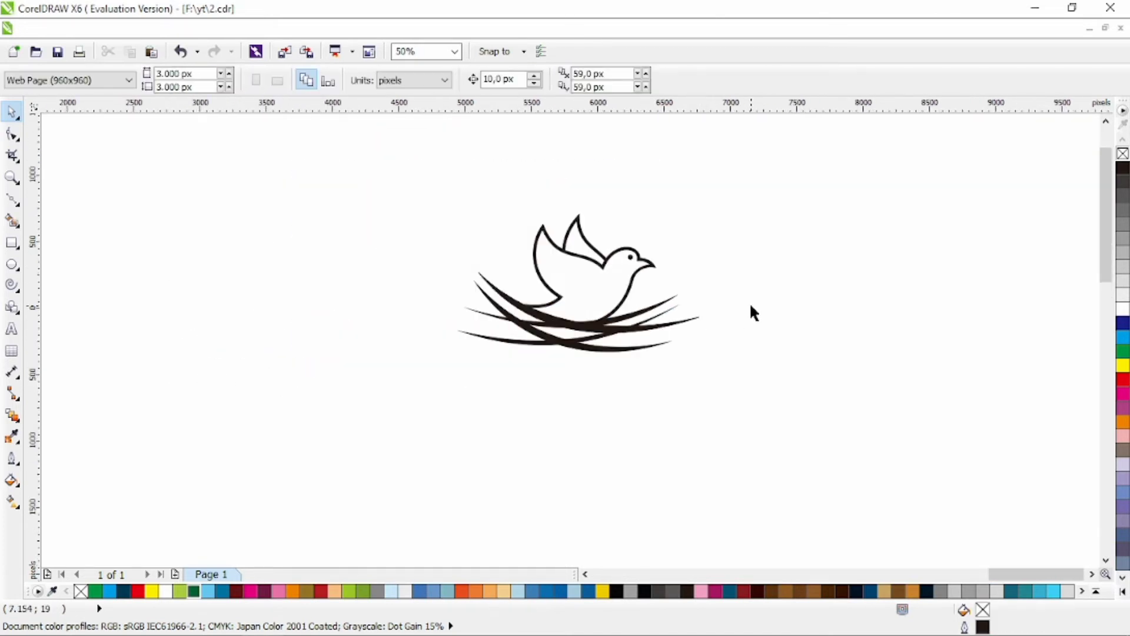
{"action": "scroll", "coordinate": [652, 255], "scroll_direction": "up", "scroll_amount": 1}
{"action": "scroll", "coordinate": [696, 224], "scroll_direction": "down", "scroll_amount": 1}
{"action": "left_click_drag", "start_coordinate": [759, 376], "coordinate": [451, 134]}
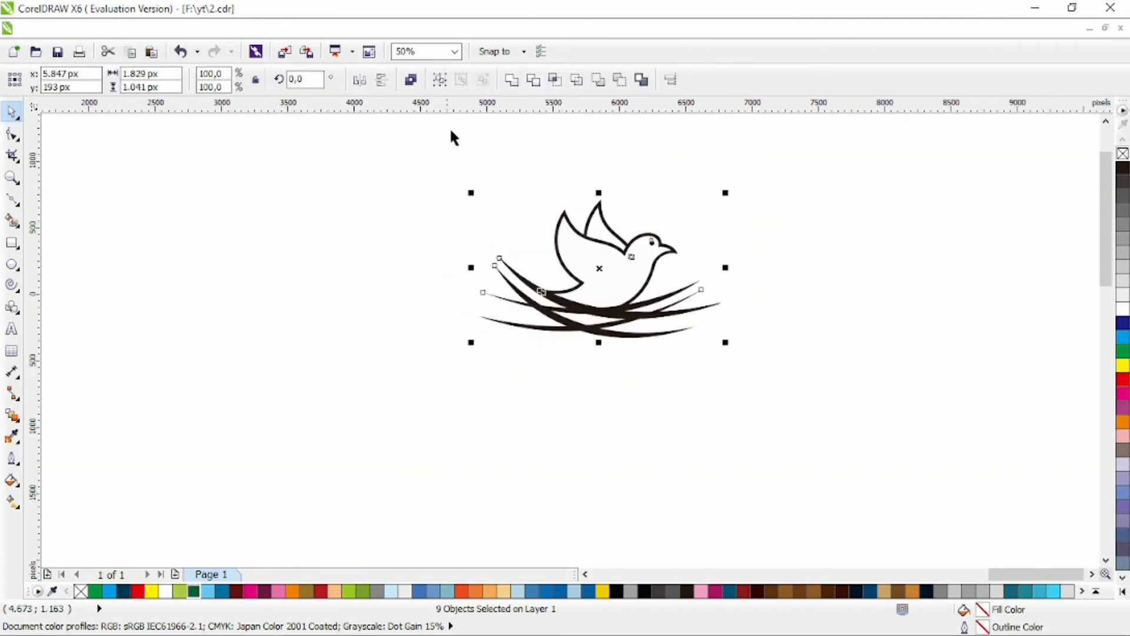
{"action": "left_click", "coordinate": [514, 82]}
{"action": "key", "text": "ctrl+z"}
{"action": "left_click", "coordinate": [727, 243]}
{"action": "scroll", "coordinate": [728, 243], "scroll_direction": "up", "scroll_amount": 1}
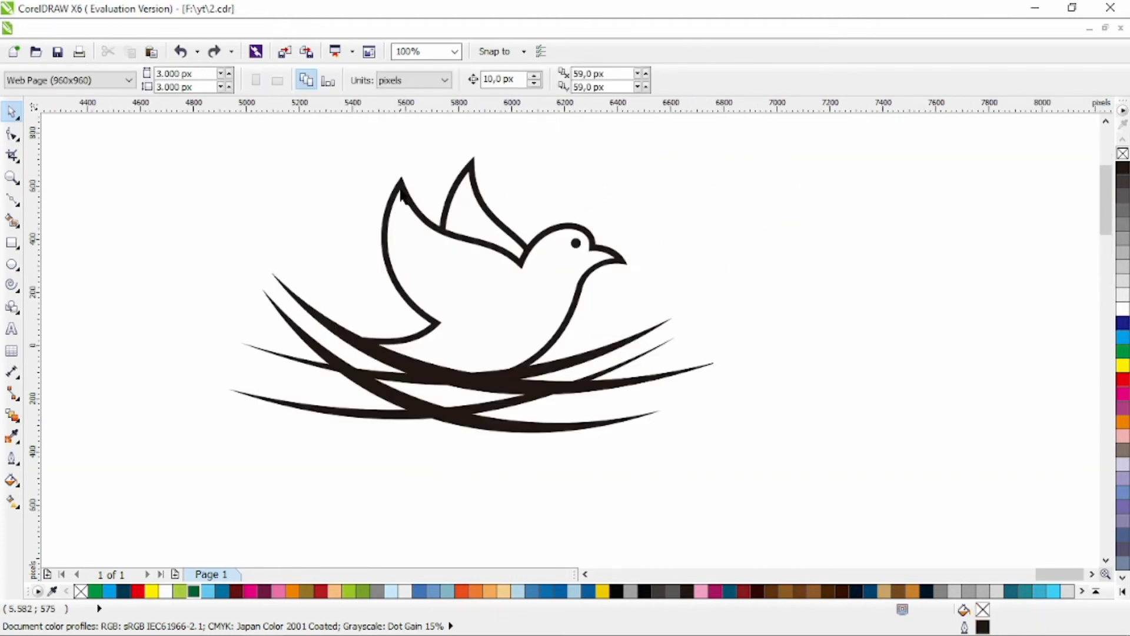
{"action": "left_click", "coordinate": [402, 195]}
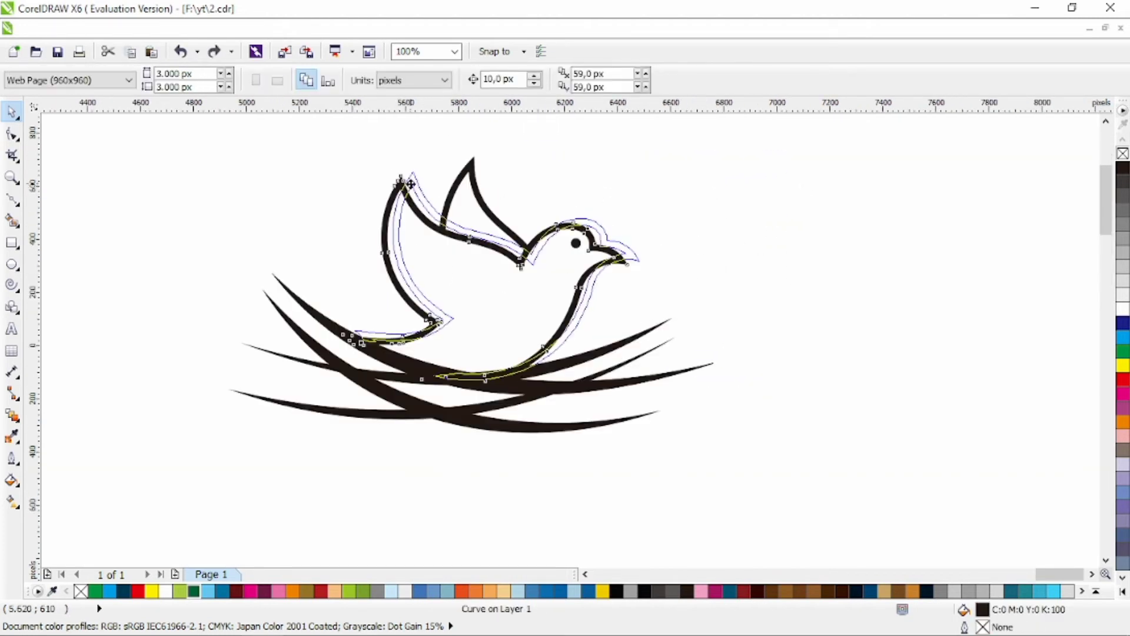
{"action": "key", "text": "ctrl+z"}
{"action": "left_click", "coordinate": [564, 224], "text": "shift"}
{"action": "left_click", "coordinate": [612, 212]}
Trim the rear wing's outline with the bird's white body shape and remove that shape.
{"action": "left_click", "coordinate": [532, 280]}
{"action": "left_click_drag", "start_coordinate": [518, 290], "coordinate": [588, 286]}
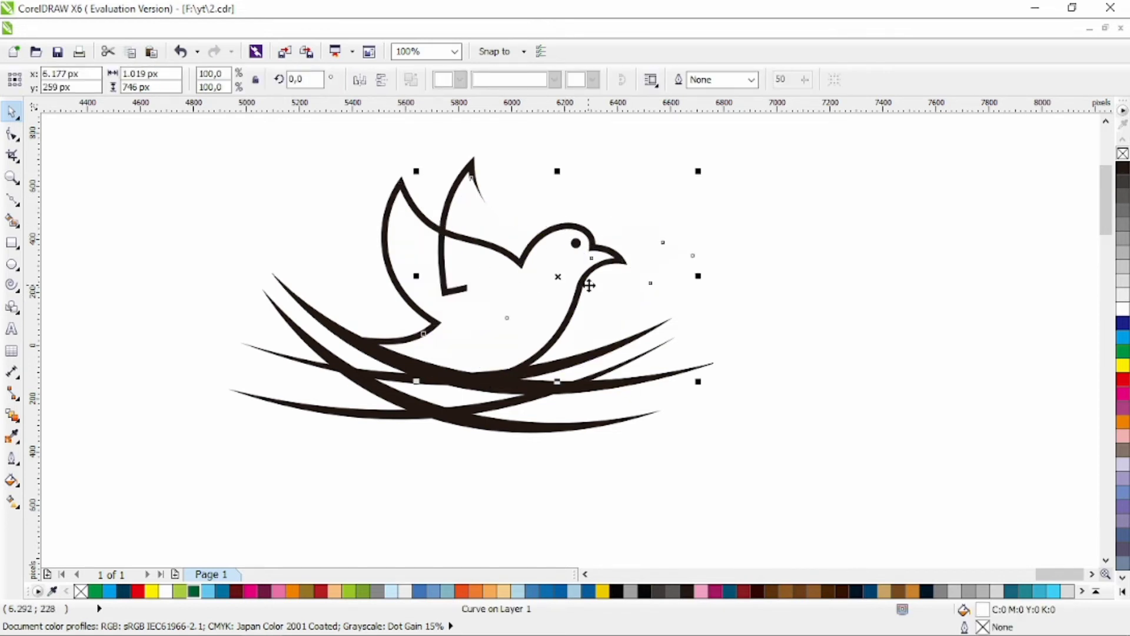
{"action": "key", "text": "ctrl+z"}
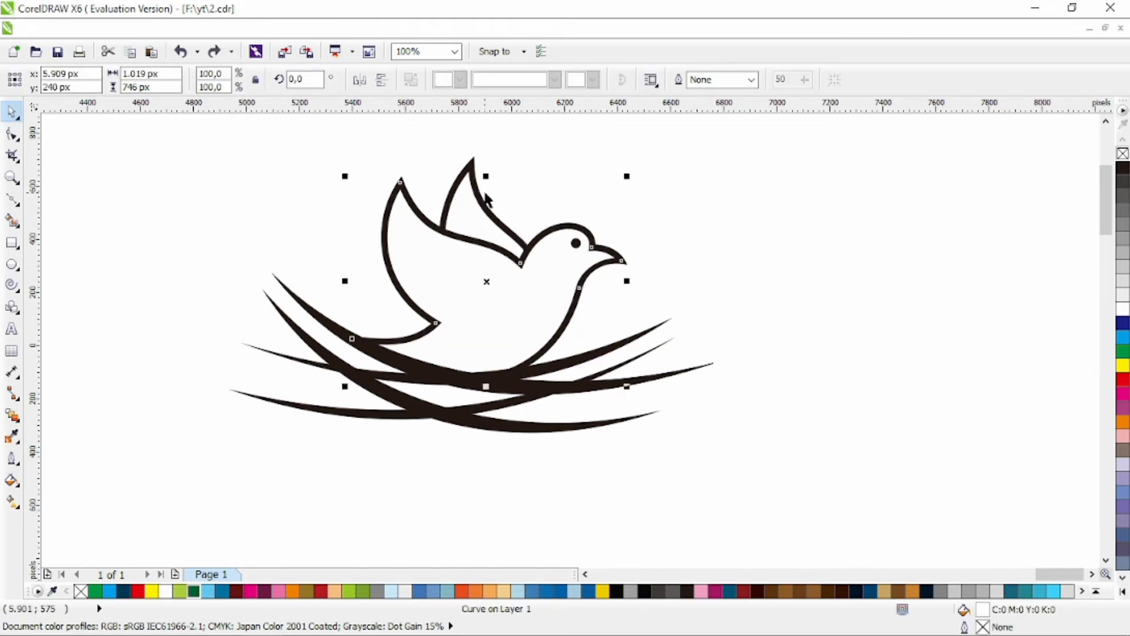
{"action": "left_click", "coordinate": [485, 194], "text": "shift"}
{"action": "left_click", "coordinate": [534, 78]}
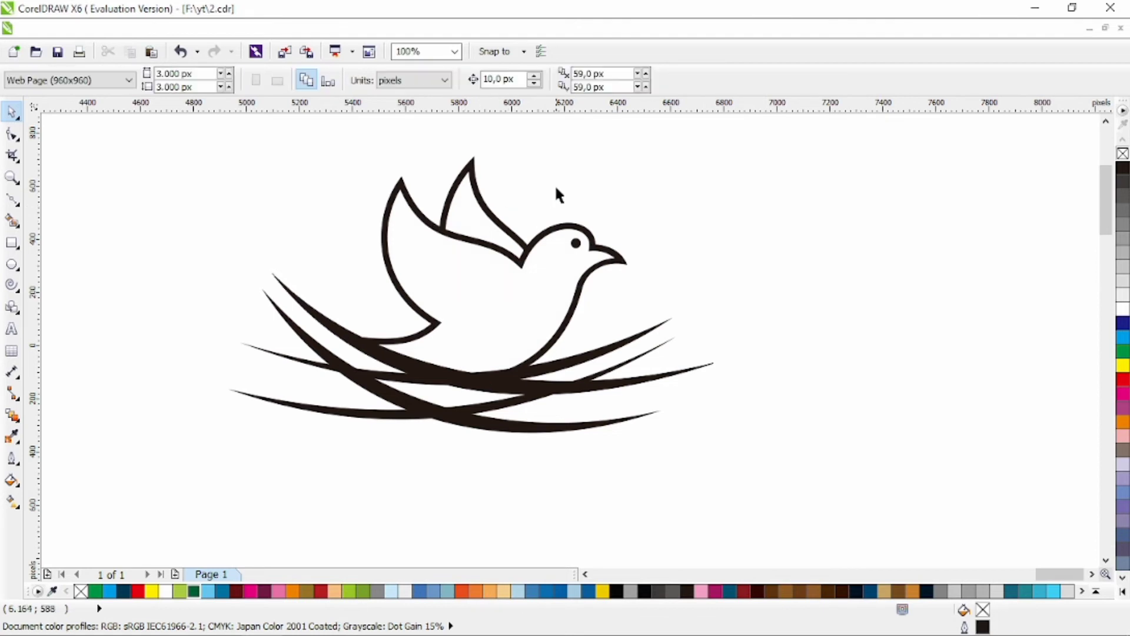
Weld the rear wing's outline to the bird's body outline.
{"action": "scroll", "coordinate": [471, 224], "scroll_direction": "up", "scroll_amount": 1}
{"action": "left_click", "coordinate": [513, 203]}
{"action": "left_click", "coordinate": [620, 235], "text": "shift"}
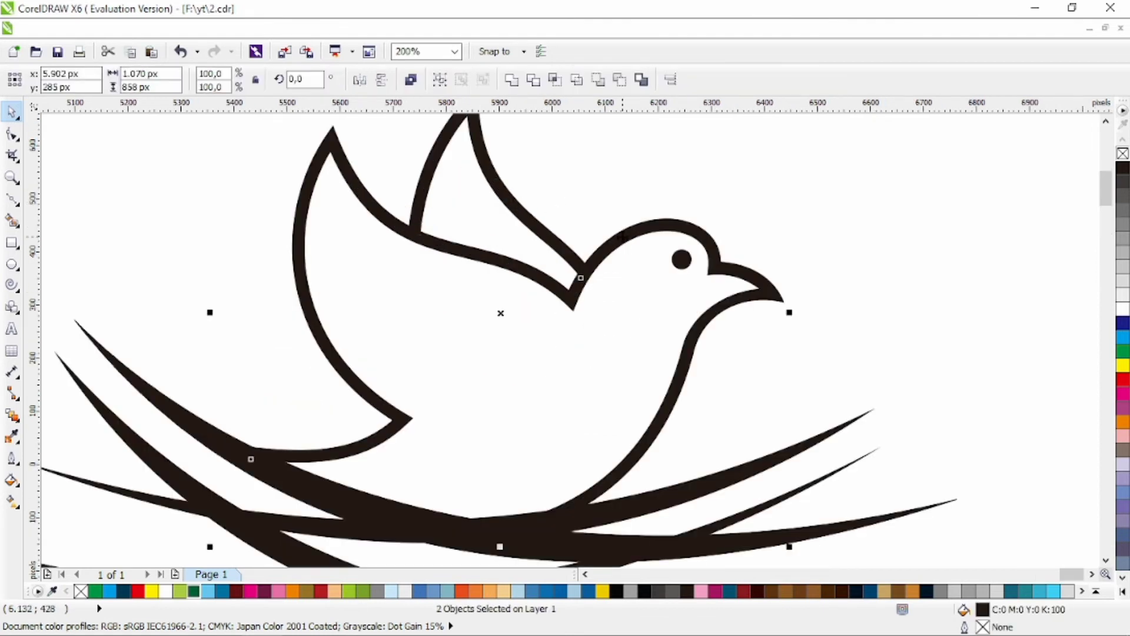
{"action": "left_click", "coordinate": [559, 221]}
Try to weld the bird, the eye and all the nest swooshes together at once.
{"action": "scroll", "coordinate": [566, 234], "scroll_direction": "down", "scroll_amount": 2}
{"action": "left_click_drag", "start_coordinate": [745, 154], "coordinate": [383, 368]}
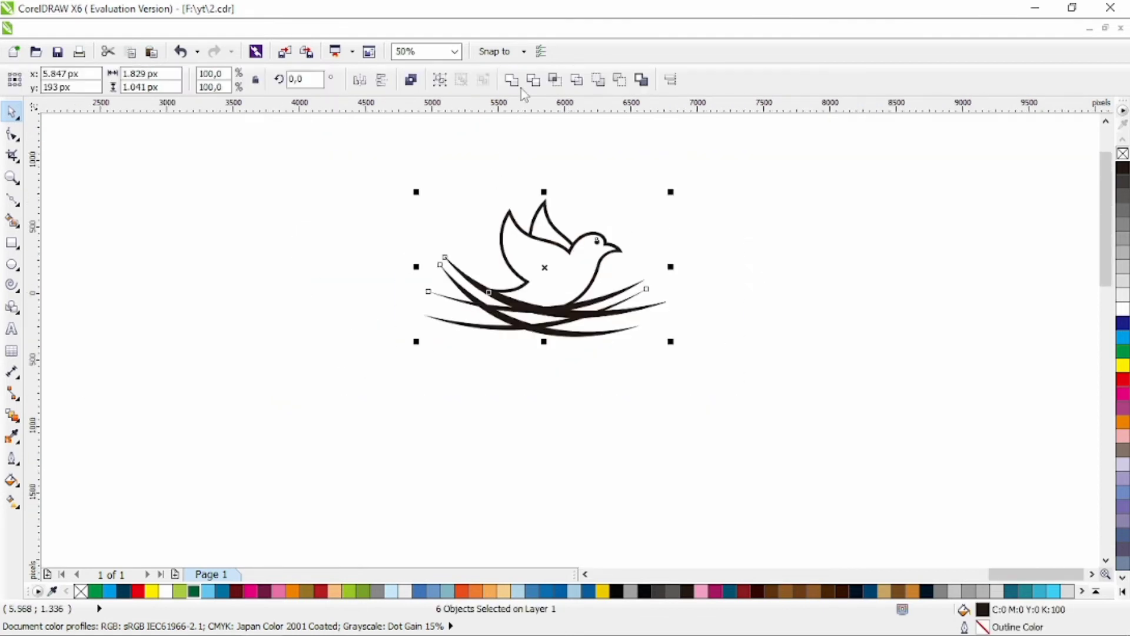
{"action": "left_click", "coordinate": [519, 80]}
{"action": "scroll", "coordinate": [633, 232], "scroll_direction": "up", "scroll_amount": 1}
{"action": "key", "text": "ctrl+z"}
{"action": "left_click", "coordinate": [481, 338]}
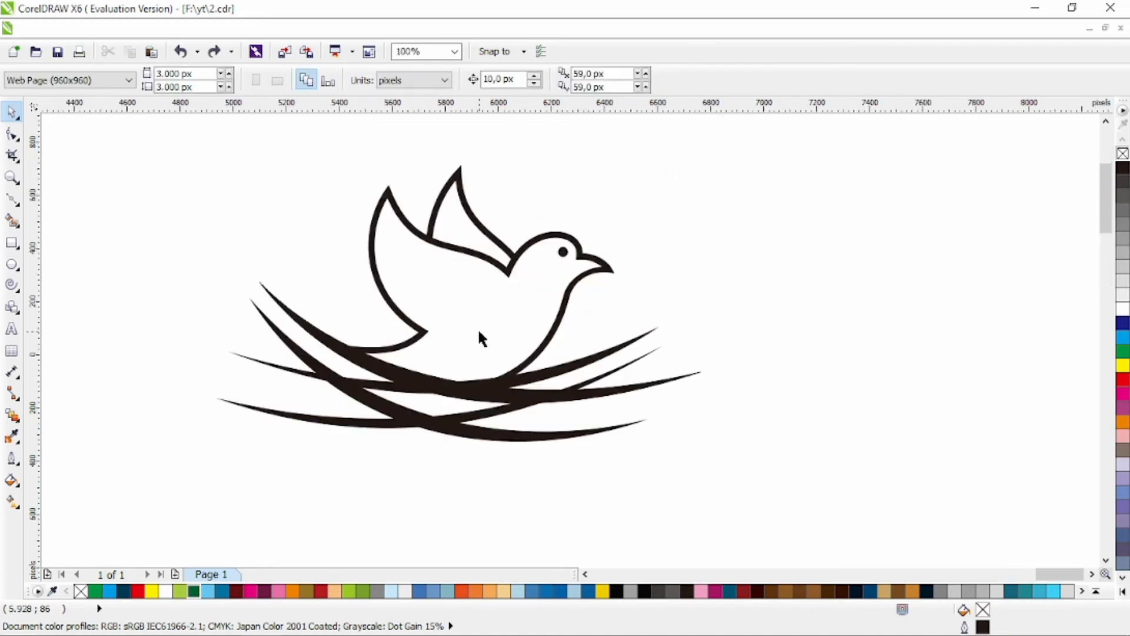
Weld the bird's outline to the thick nest swoosh that runs down beneath its tail.
{"action": "left_click", "coordinate": [392, 349]}
{"action": "left_click", "coordinate": [324, 332], "text": "shift"}
{"action": "left_click", "coordinate": [629, 209]}
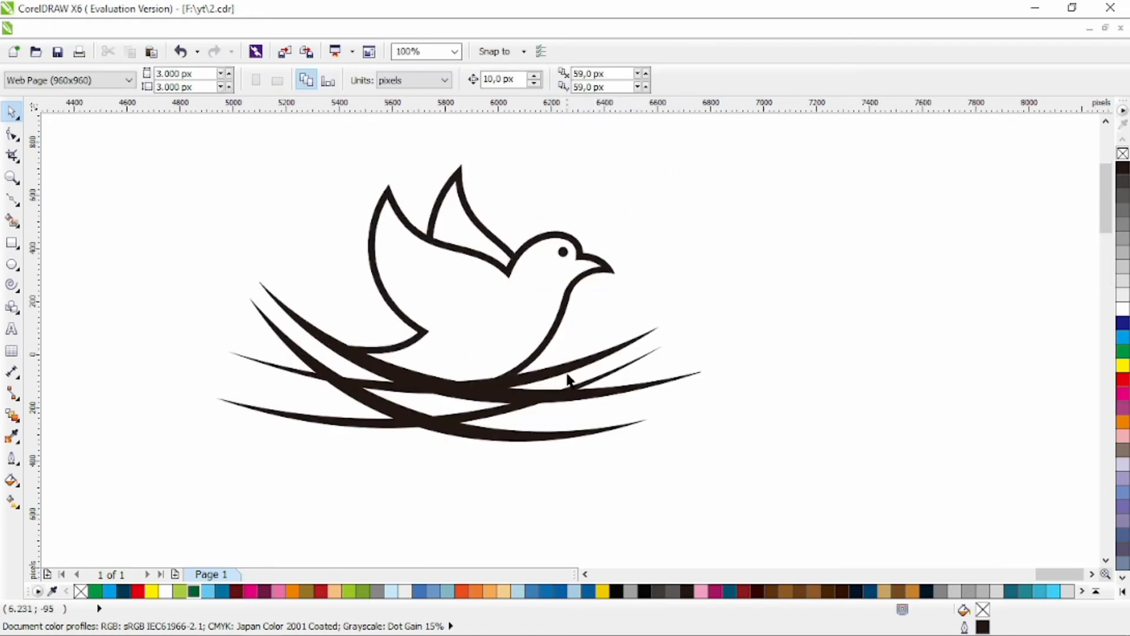
Weld the swoosh with the highest tip below the beak to the bird shape.
{"action": "left_click", "coordinate": [508, 258]}
{"action": "left_click", "coordinate": [570, 368]}
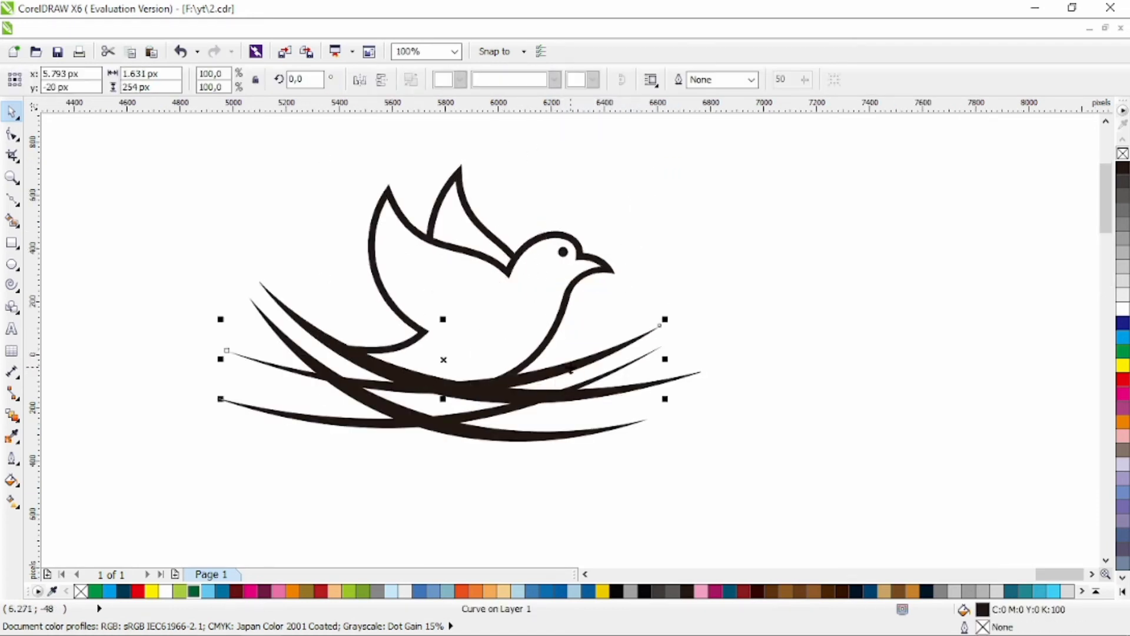
{"action": "left_click", "coordinate": [552, 339], "text": "shift"}
{"action": "left_click", "coordinate": [512, 79]}
{"action": "left_click", "coordinate": [598, 200]}
Weld the long thin swoosh that crosses the lower nest to the bird shape.
{"action": "left_click", "coordinate": [625, 365]}
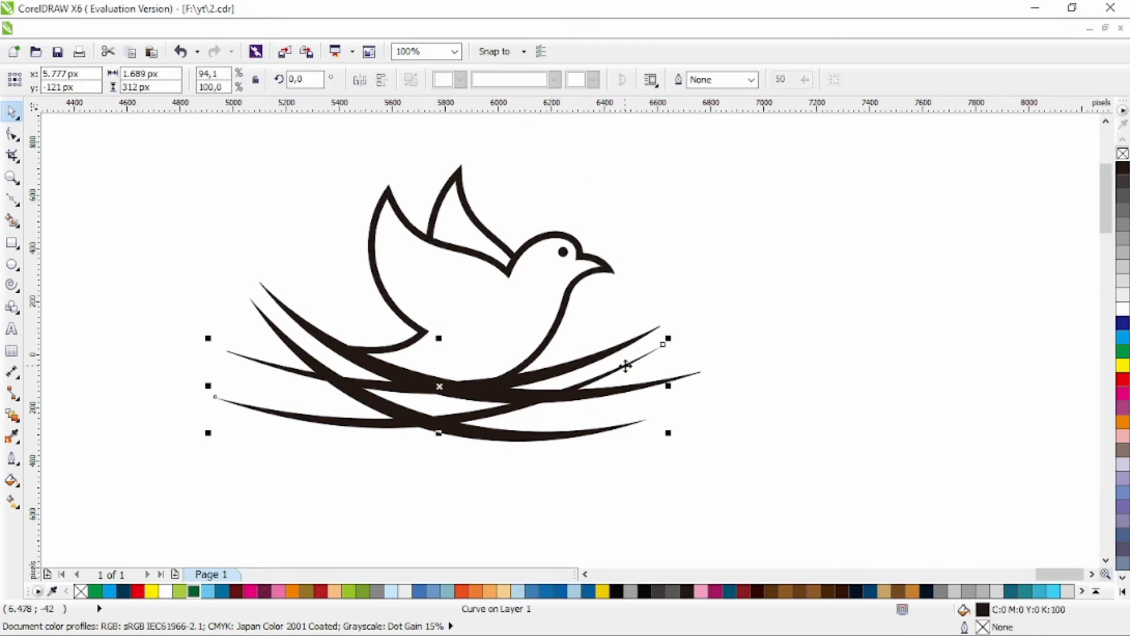
{"action": "left_click", "coordinate": [610, 390]}
{"action": "left_click", "coordinate": [479, 410]}
{"action": "left_click", "coordinate": [582, 393], "text": "shift"}
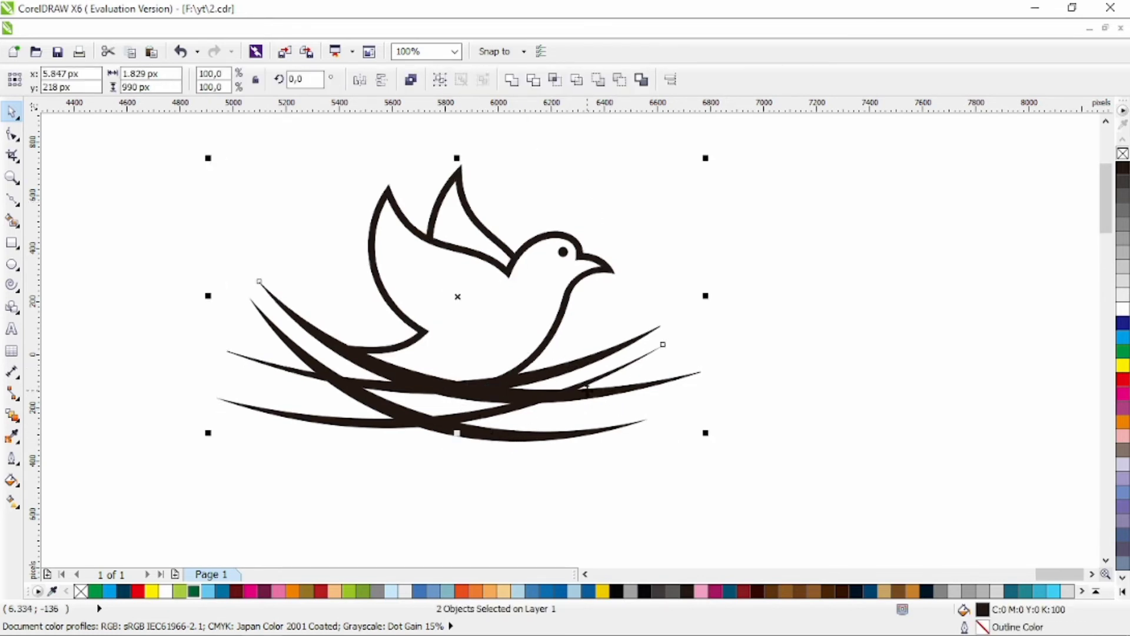
{"action": "left_click", "coordinate": [595, 189]}
Weld the lowest remaining swoosh of the nest to the bird shape.
{"action": "left_click", "coordinate": [533, 434]}
{"action": "left_click", "coordinate": [600, 395], "text": "shift"}
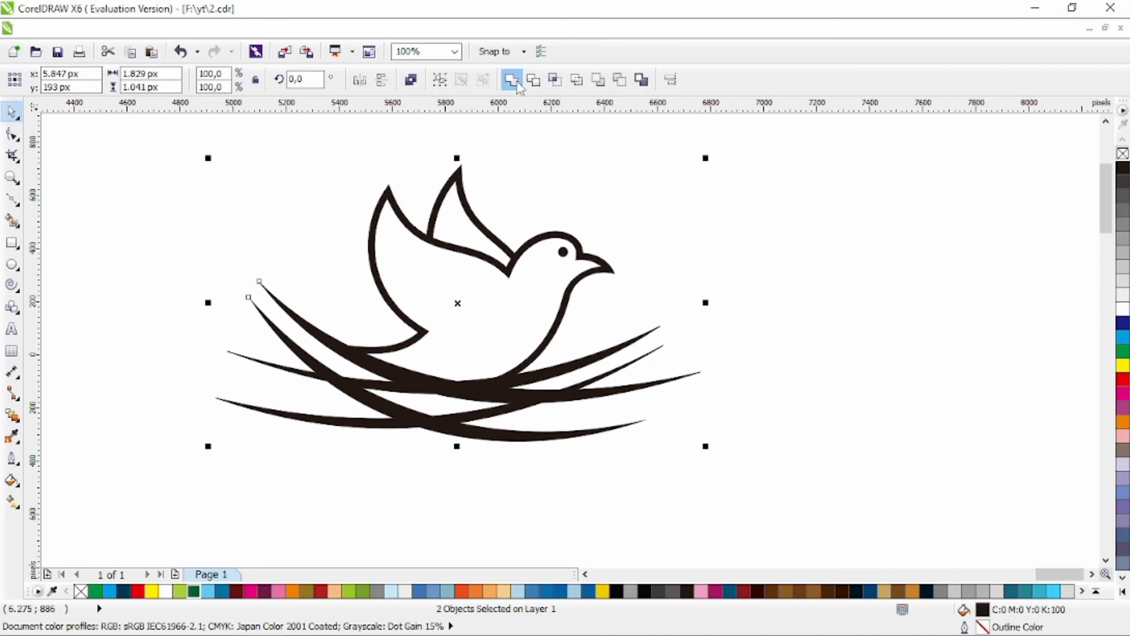
{"action": "left_click", "coordinate": [511, 80]}
{"action": "left_click", "coordinate": [614, 181]}
Weld the bird's eye to the combined bird and nest shape.
{"action": "left_click_drag", "start_coordinate": [558, 239], "coordinate": [571, 251]}
{"action": "key", "text": "ctrl+z"}
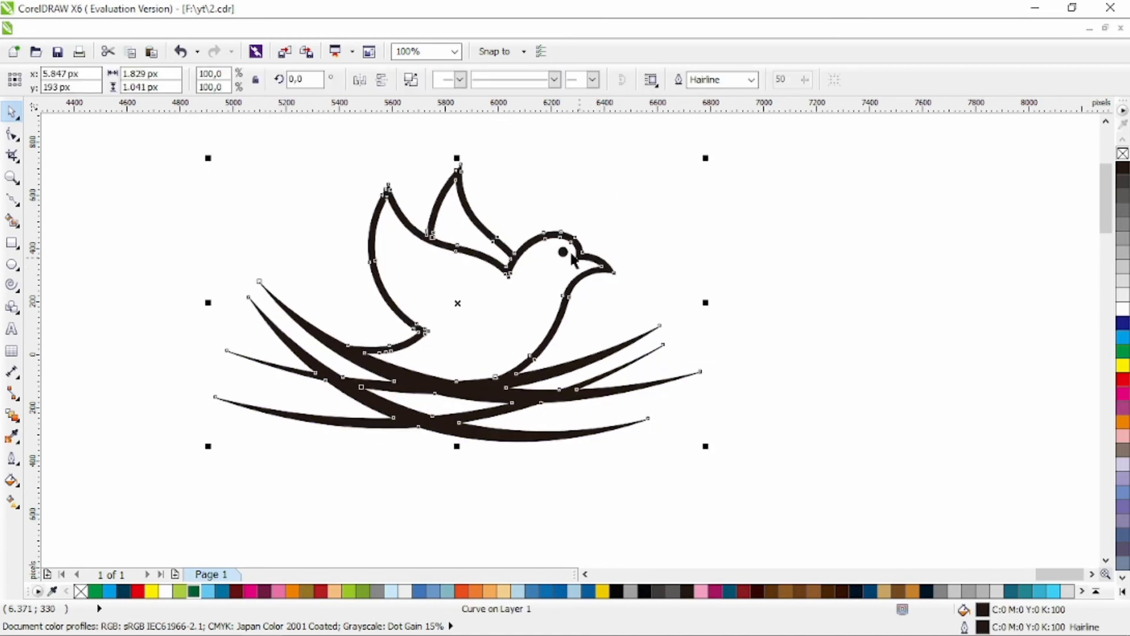
{"action": "left_click", "coordinate": [563, 252]}
{"action": "left_click", "coordinate": [582, 256], "text": "shift"}
{"action": "left_click", "coordinate": [511, 80]}
{"action": "left_click", "coordinate": [601, 182]}
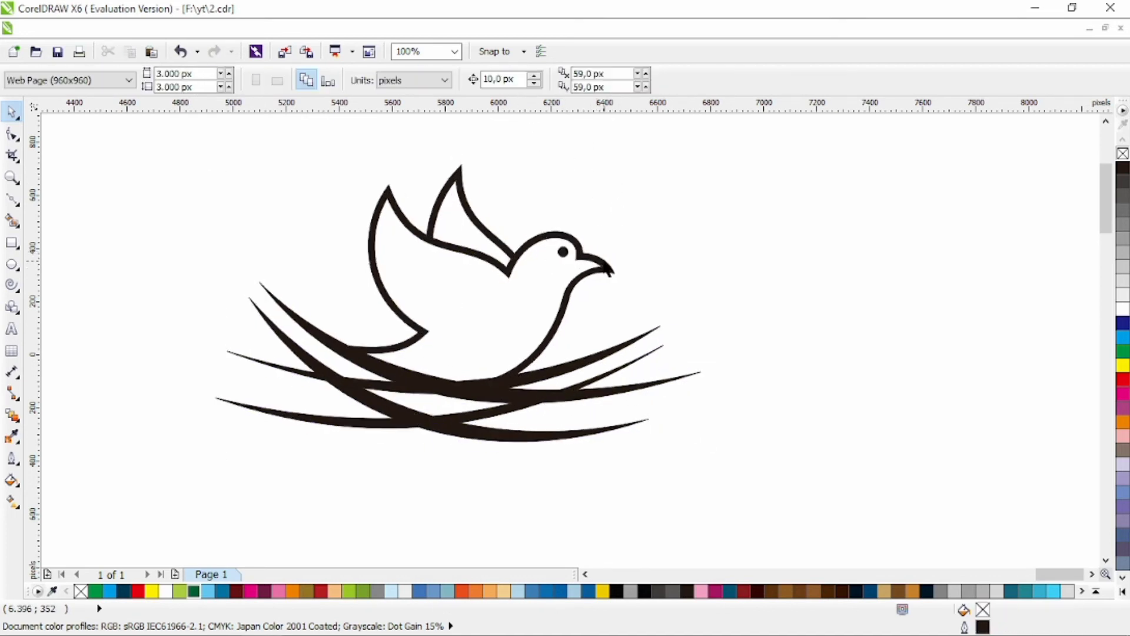
Fill the welded logo with dark blue C100 M81 Y54 K20 and remove its outline.
{"action": "left_click_drag", "start_coordinate": [605, 262], "coordinate": [628, 281]}
{"action": "left_click_drag", "start_coordinate": [540, 304], "coordinate": [522, 286]}
{"action": "left_click", "coordinate": [109, 591]}
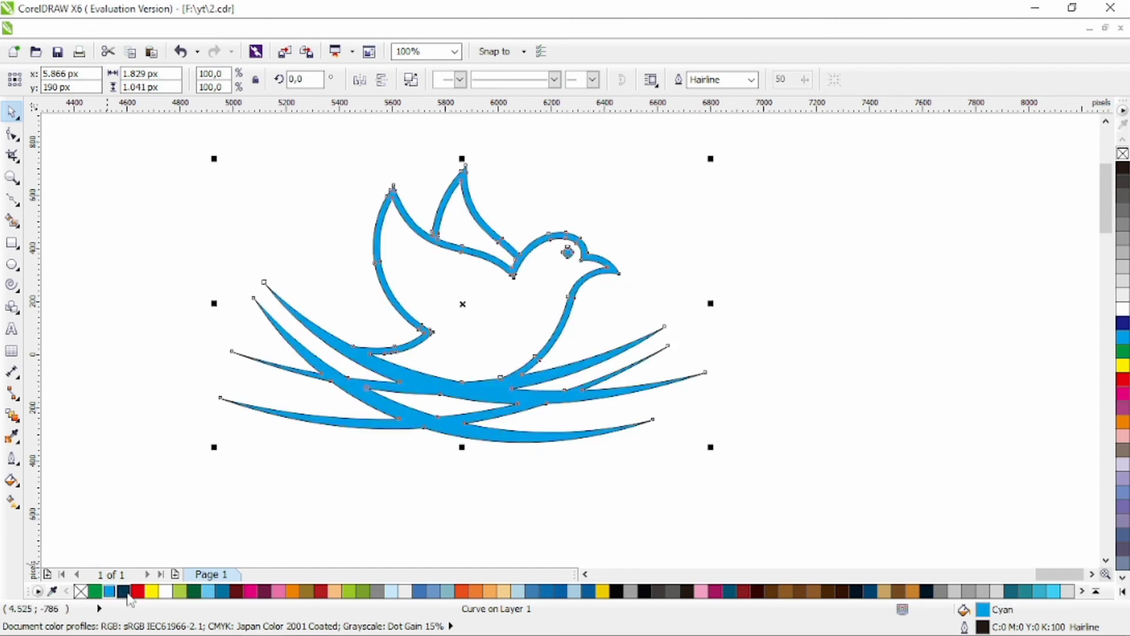
{"action": "left_click", "coordinate": [123, 591]}
Apply a diagonal gradient to the logo, from dark blue at the nest's lower left to magenta at the bird's head.
{"action": "left_click", "coordinate": [11, 501]}
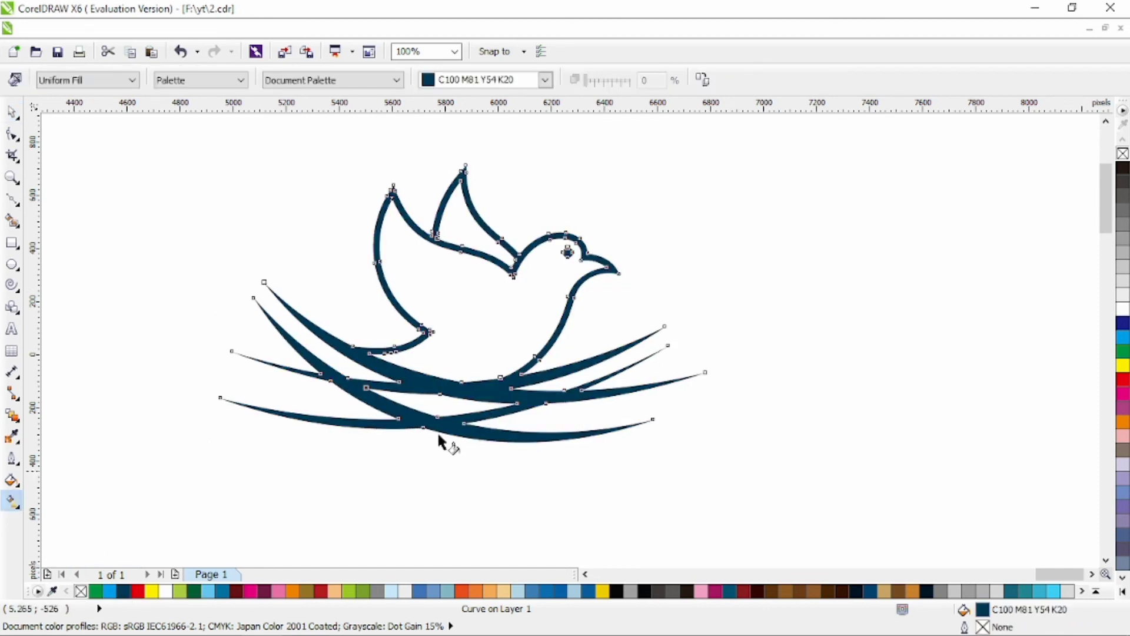
{"action": "left_click_drag", "start_coordinate": [499, 408], "coordinate": [412, 120]}
{"action": "left_click", "coordinate": [236, 591]}
{"action": "left_click", "coordinate": [250, 591]}
{"action": "left_click_drag", "start_coordinate": [333, 452], "coordinate": [560, 182]}
{"action": "left_click", "coordinate": [12, 112]}
{"action": "left_click", "coordinate": [403, 263]}
Add the artistic text "BIRD" below the nest.
{"action": "scroll", "coordinate": [597, 308], "scroll_direction": "down", "scroll_amount": 1}
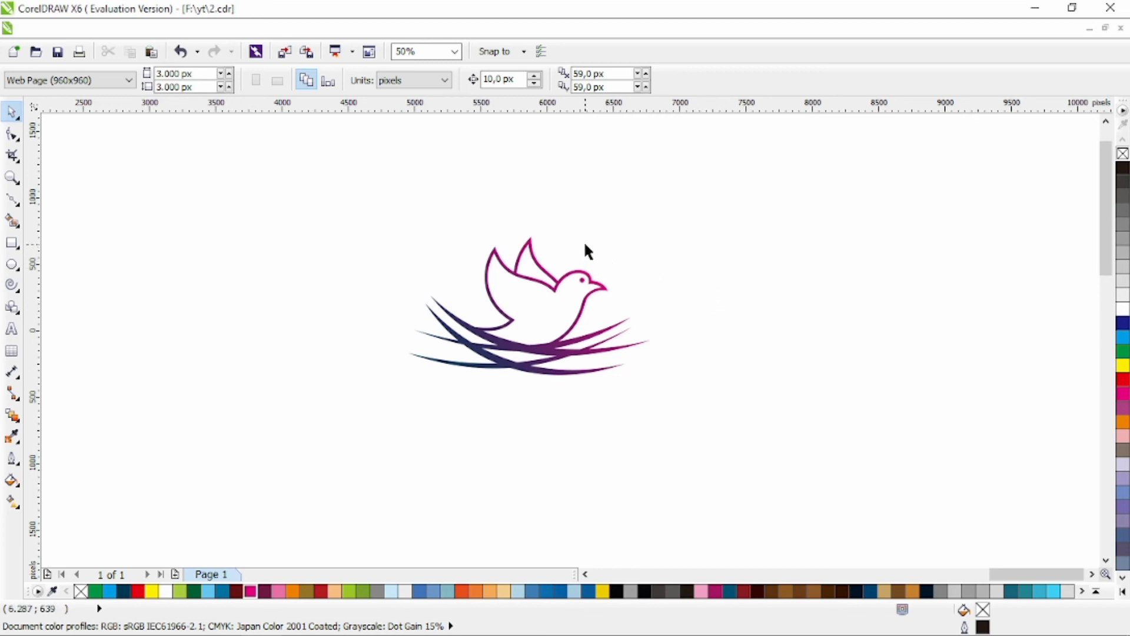
{"action": "left_click", "coordinate": [583, 302]}
{"action": "left_click", "coordinate": [77, 304]}
{"action": "left_click", "coordinate": [11, 329]}
{"action": "left_click", "coordinate": [447, 399]}
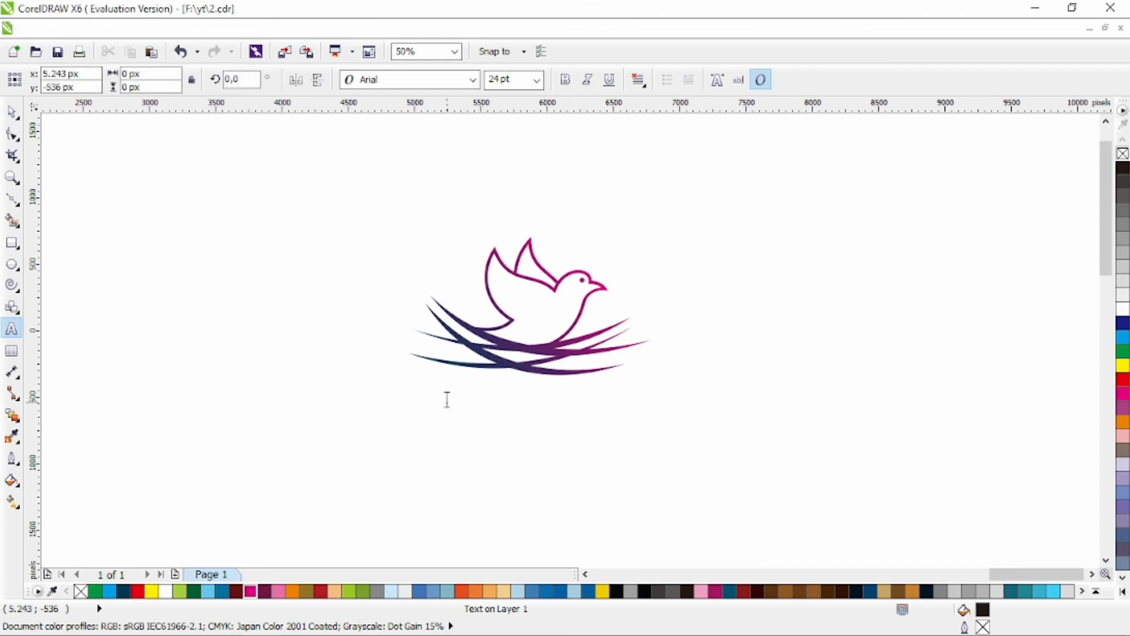
{"action": "type", "text": "BIRD"}
{"action": "left_click", "coordinate": [11, 117]}
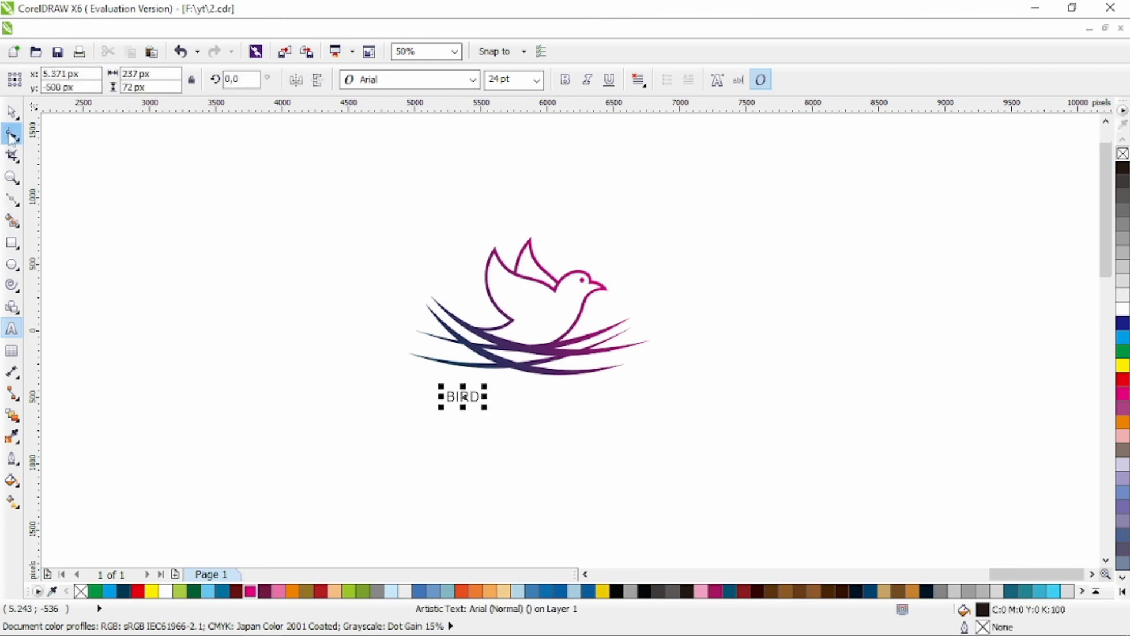
Set the BIRD text in bold Calibri.
{"action": "left_click", "coordinate": [472, 80]}
{"action": "left_click", "coordinate": [467, 131]}
{"action": "left_click", "coordinate": [565, 79]}
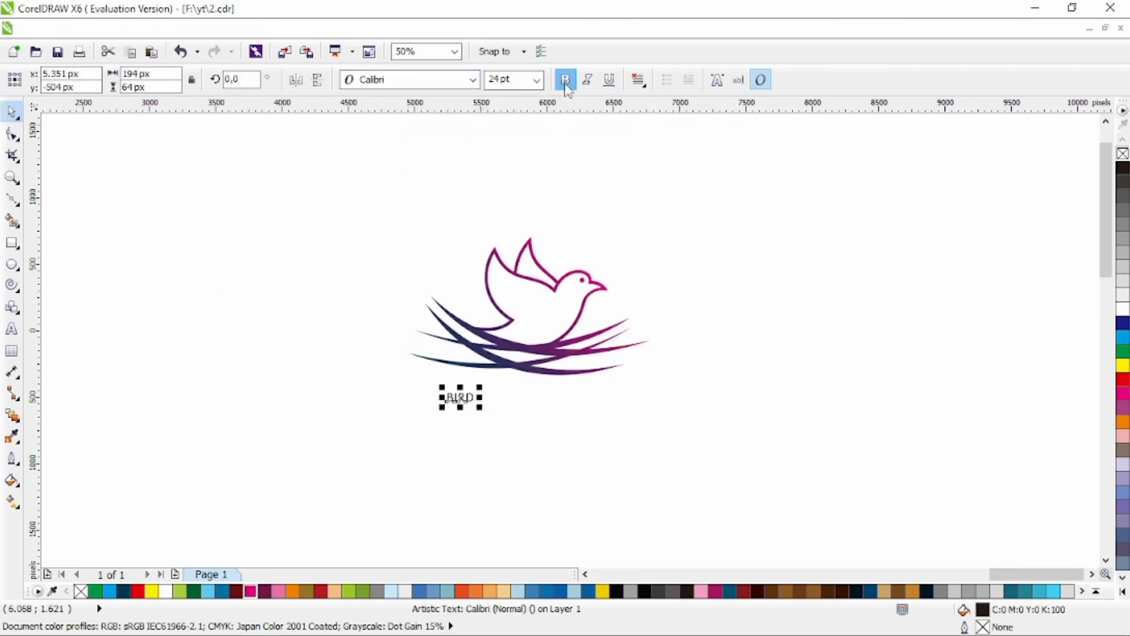
Enlarge the BIRD text to about 69 pt and widen its letter spacing.
{"action": "left_click_drag", "start_coordinate": [480, 407], "coordinate": [562, 437]}
{"action": "key", "text": "F10"}
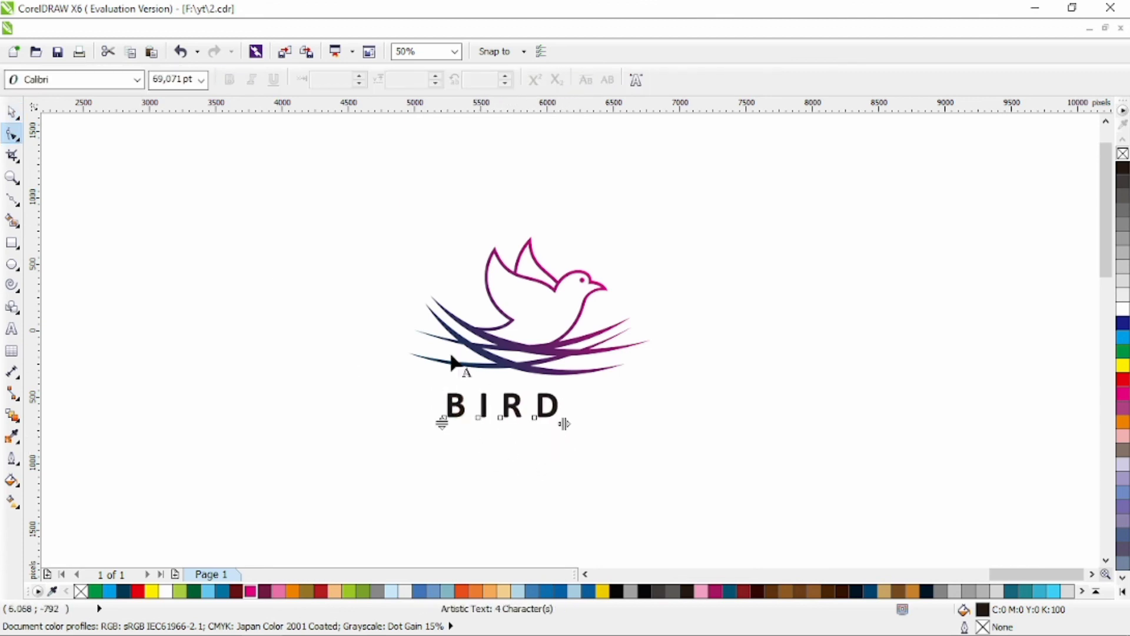
{"action": "key", "text": "space"}
Centre the BIRD text horizontally with the logo.
{"action": "left_click_drag", "start_coordinate": [371, 192], "coordinate": [712, 456]}
{"action": "key", "text": "c"}
{"action": "left_click", "coordinate": [582, 417]}
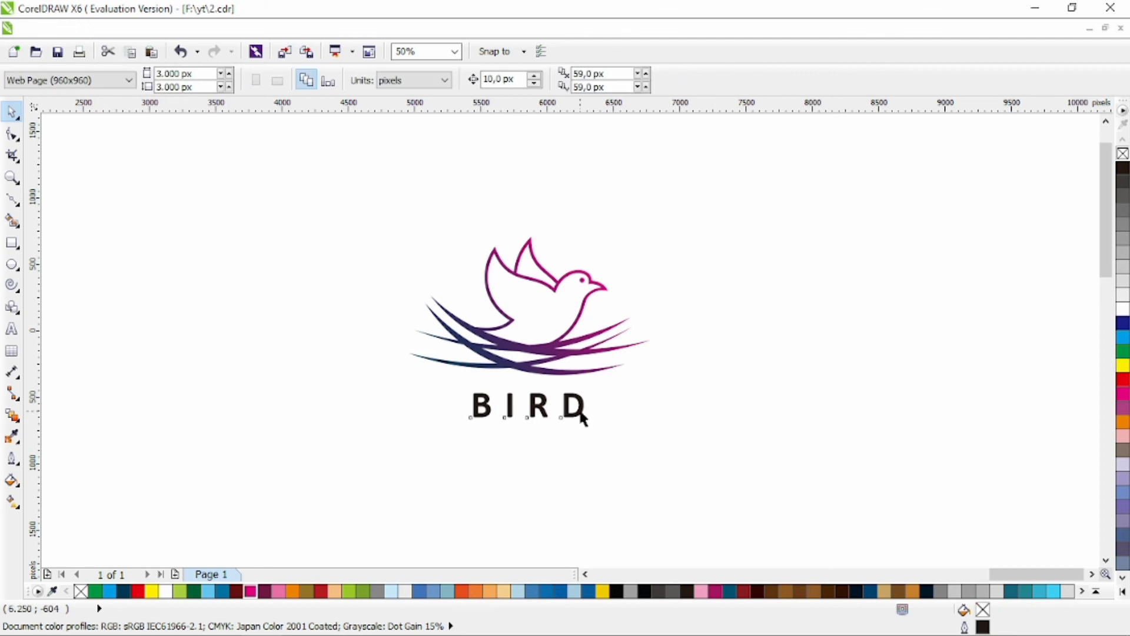
Fill the BIRD text with the same dark blue as the logo's nest.
{"action": "left_click", "coordinate": [574, 407]}
{"action": "left_click", "coordinate": [123, 590]}
{"action": "left_click", "coordinate": [679, 418]}
{"action": "scroll", "coordinate": [676, 410], "scroll_direction": "right", "scroll_amount": 1}
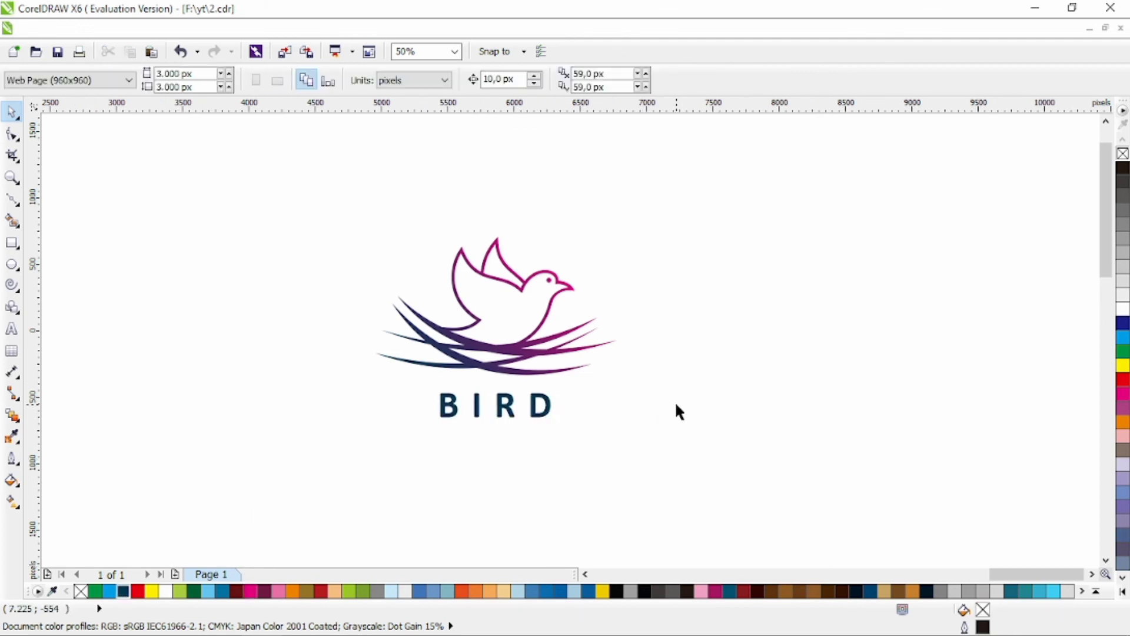